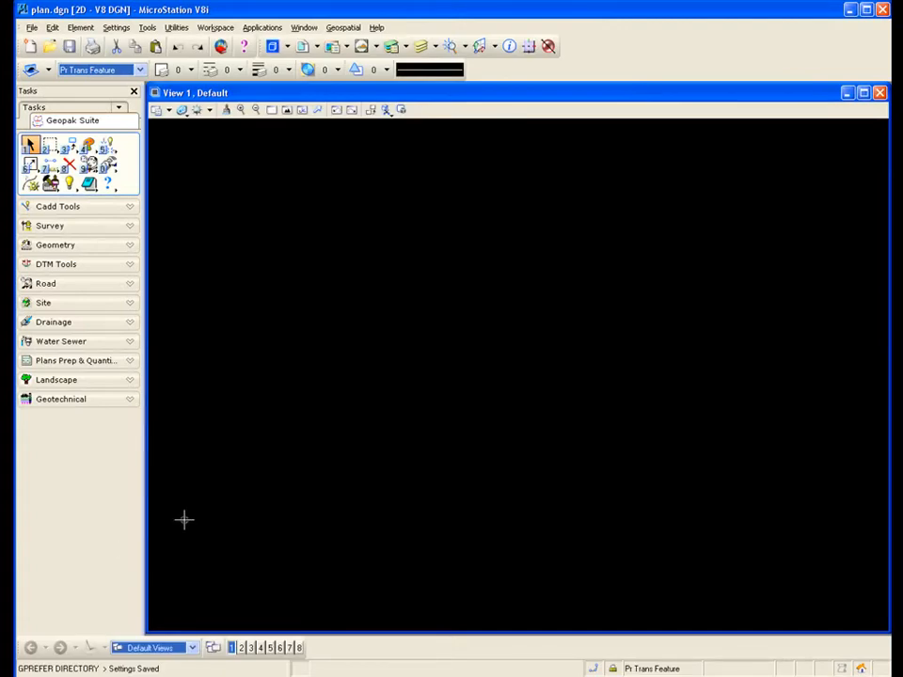
left_click(260, 27)
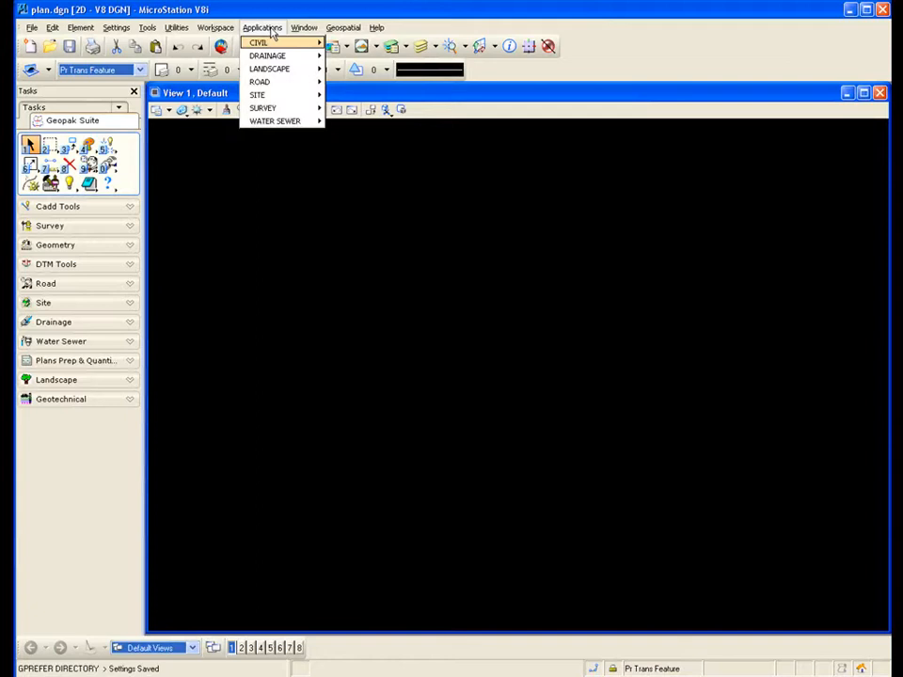
mouse_move(268, 42)
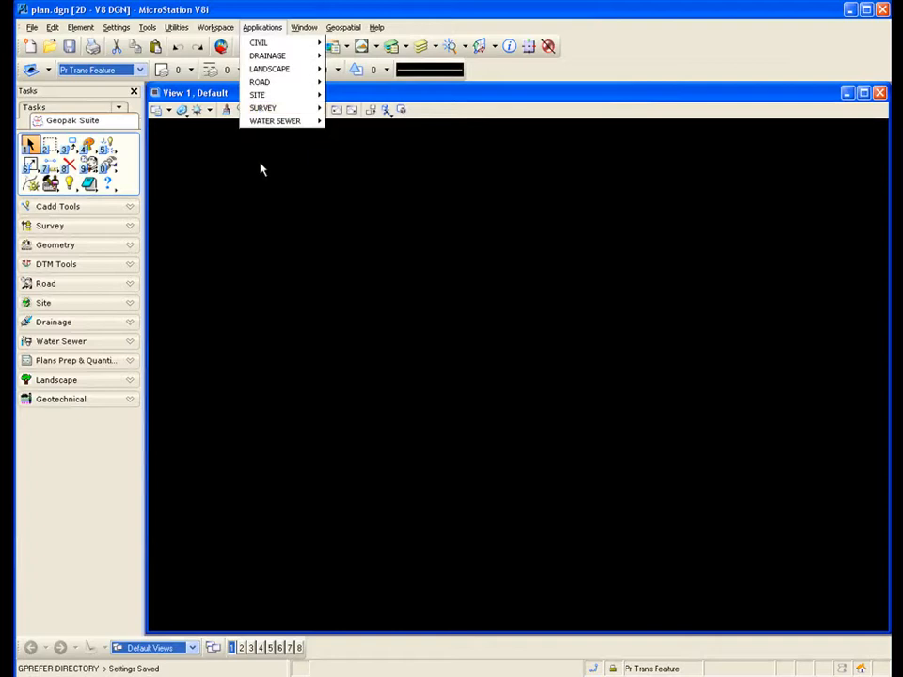
left_click(291, 189)
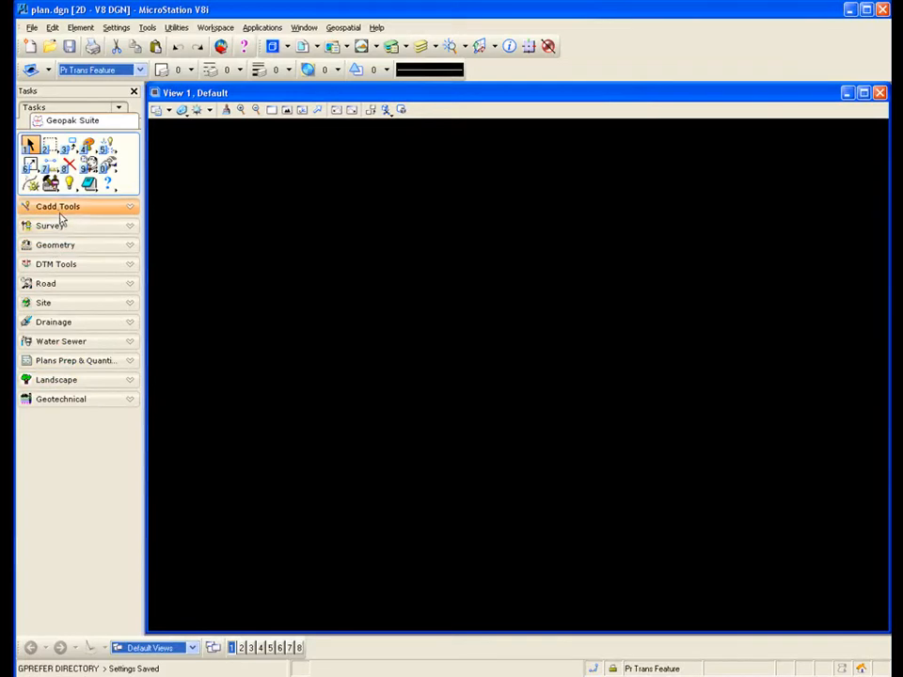
Step: Open the Project Manager from the Road task tools and close the Element Selection settings window
left_click(130, 285)
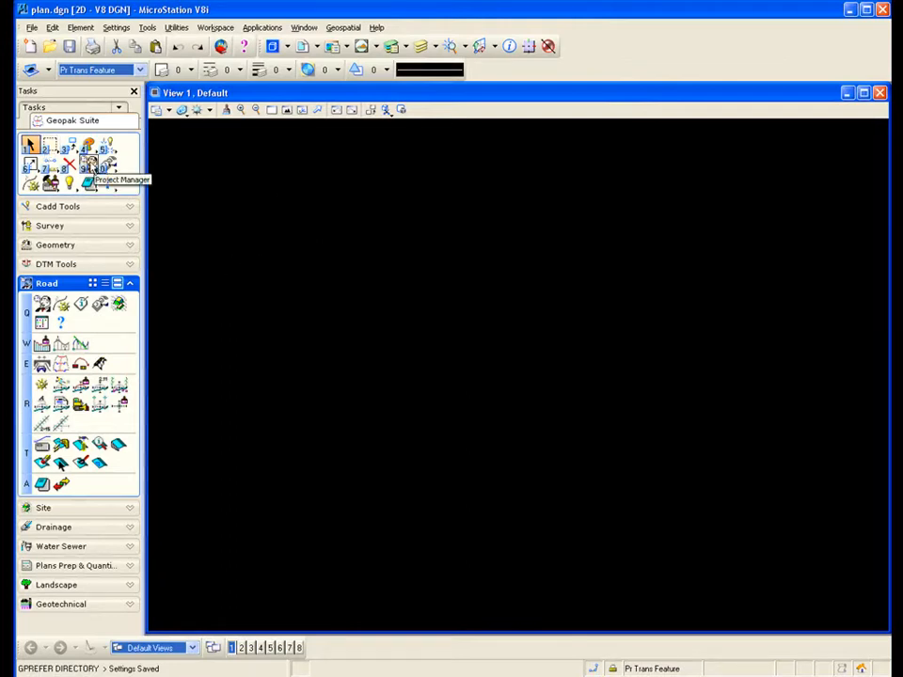
left_click(43, 305)
left_click(417, 258)
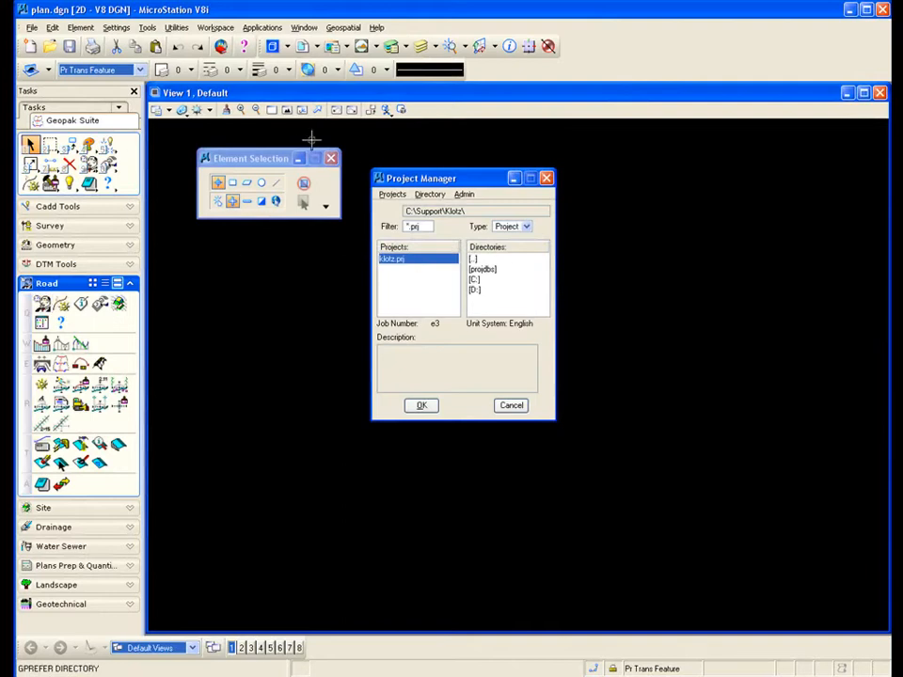
left_click(332, 159)
left_click_drag(470, 178, 509, 163)
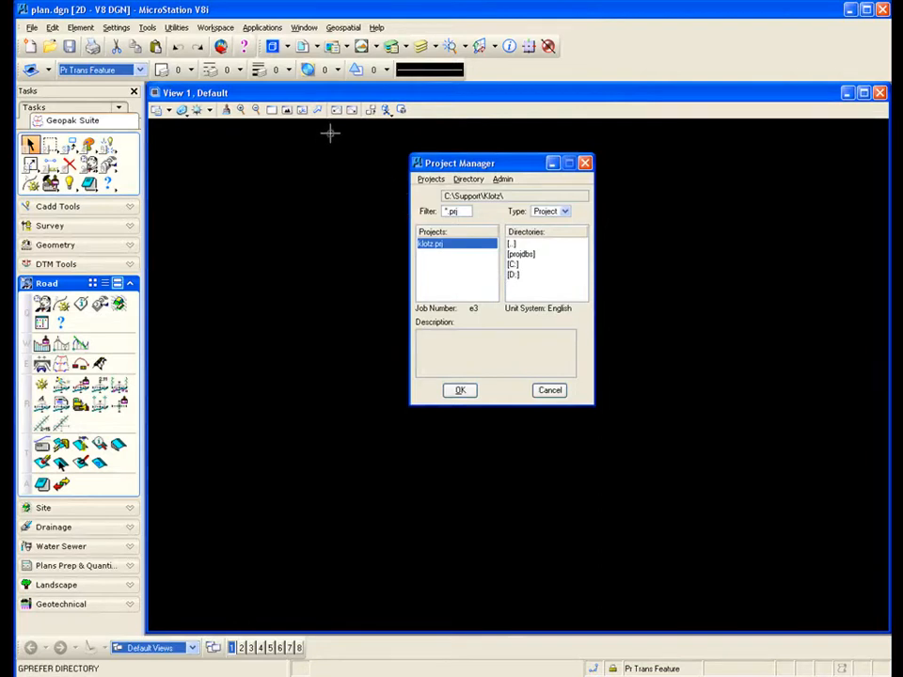
Step: Open the Road user preferences and arrange them beside the Project Manager so that both dialogs are visible
left_click(262, 28)
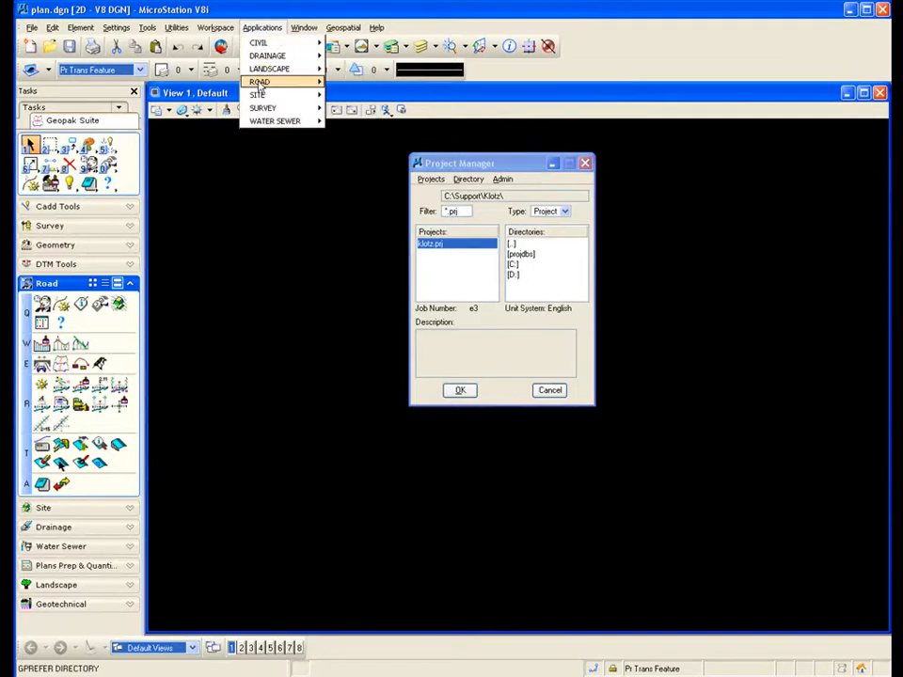
mouse_move(295, 87)
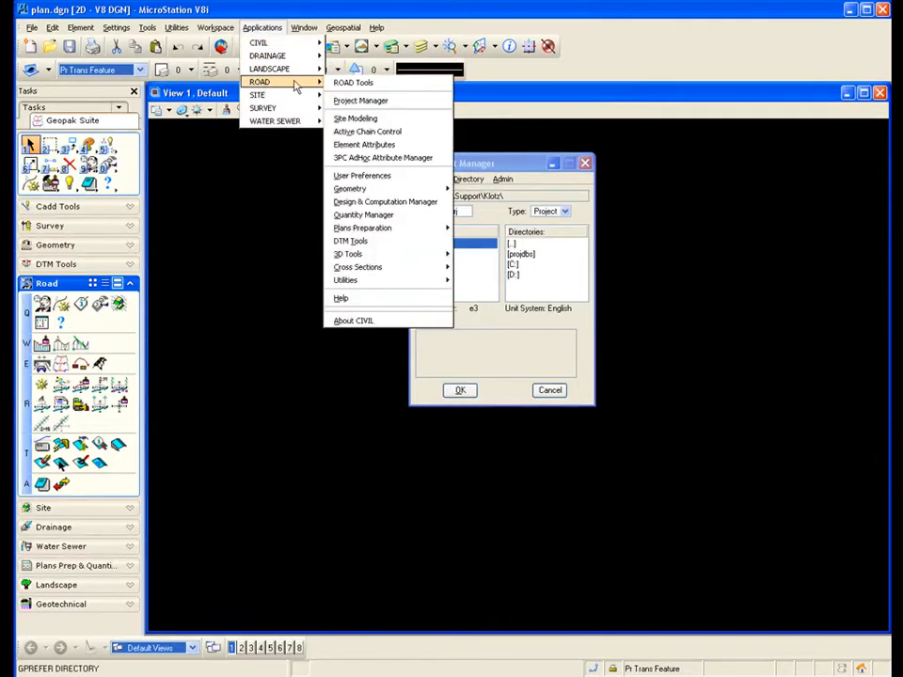
left_click(359, 177)
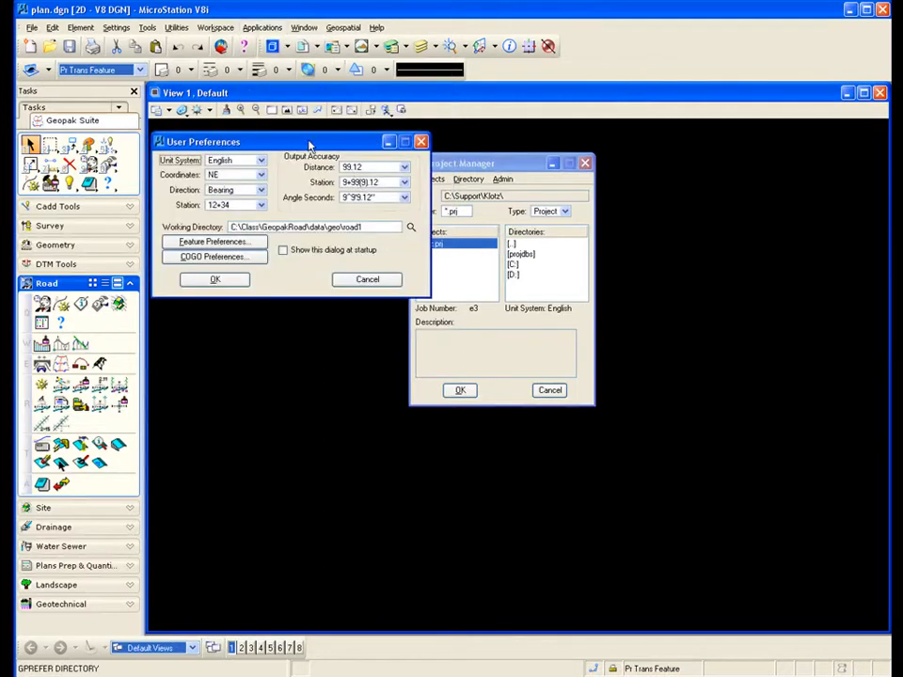
left_click_drag(312, 143, 334, 140)
left_click_drag(466, 164, 672, 169)
left_click_drag(318, 141, 336, 145)
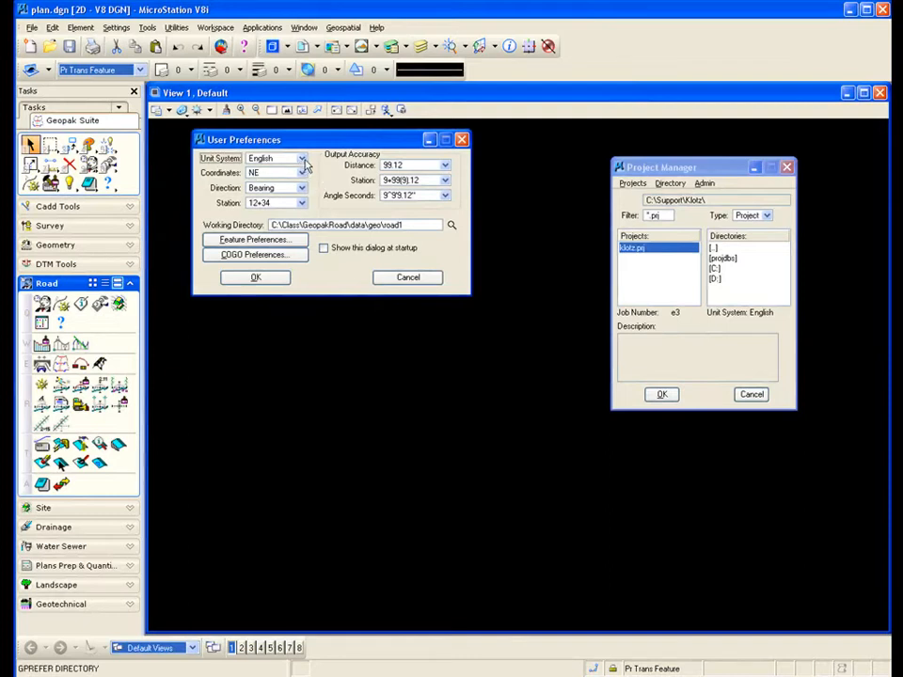
Step: Examine the available options for unit system, coordinates, direction and station format in the user preferences
left_click(297, 159)
left_click(272, 158)
left_click(302, 174)
left_click(302, 174)
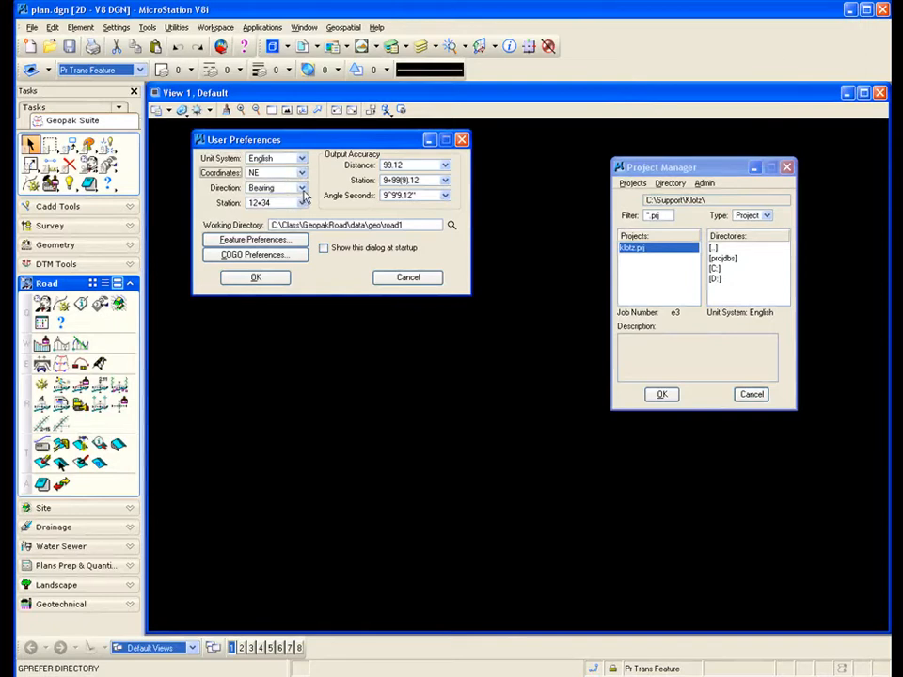
left_click(302, 191)
left_click(303, 192)
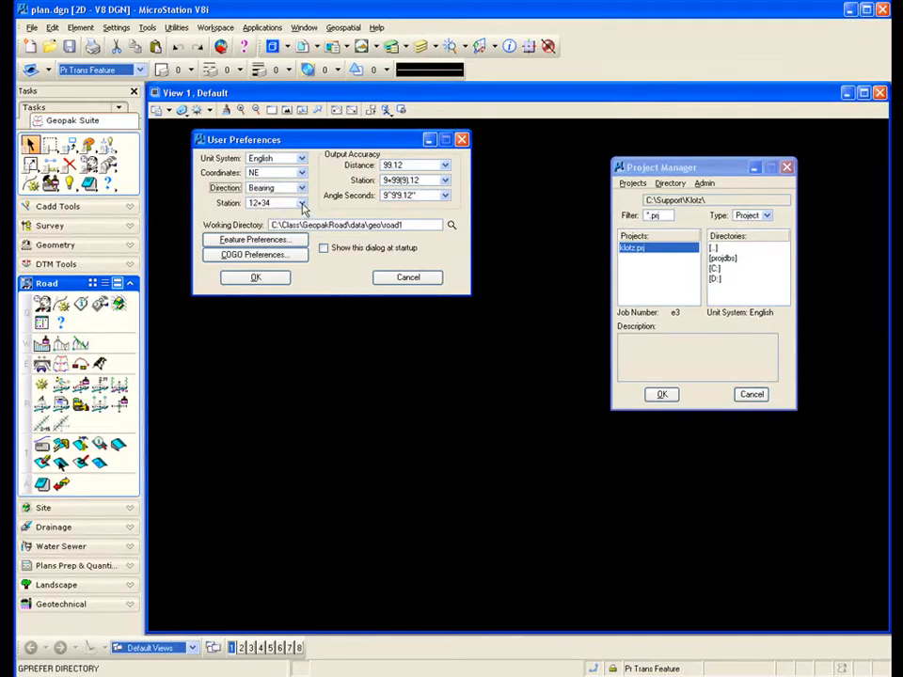
left_click(302, 204)
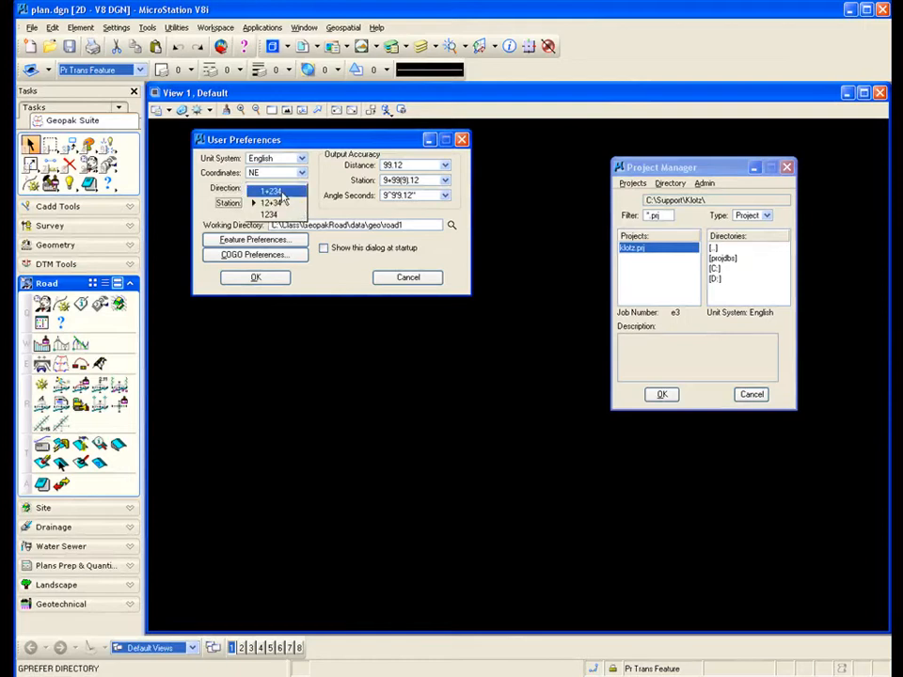
left_click(284, 202)
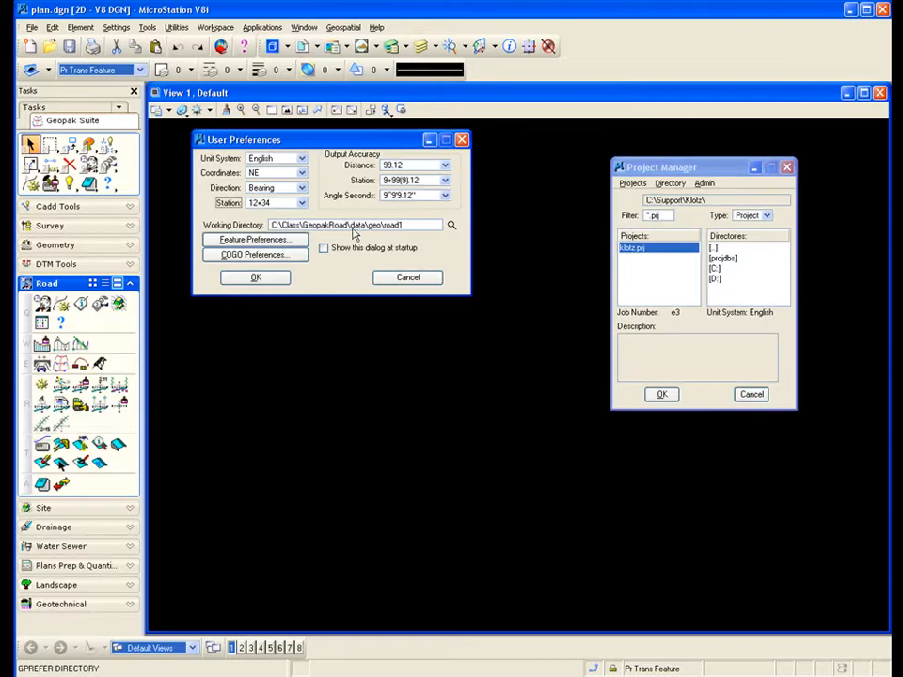
Step: Review the feature preferences, including the feature database and plot scale, and accept them
left_click(278, 241)
left_click_drag(332, 204, 327, 164)
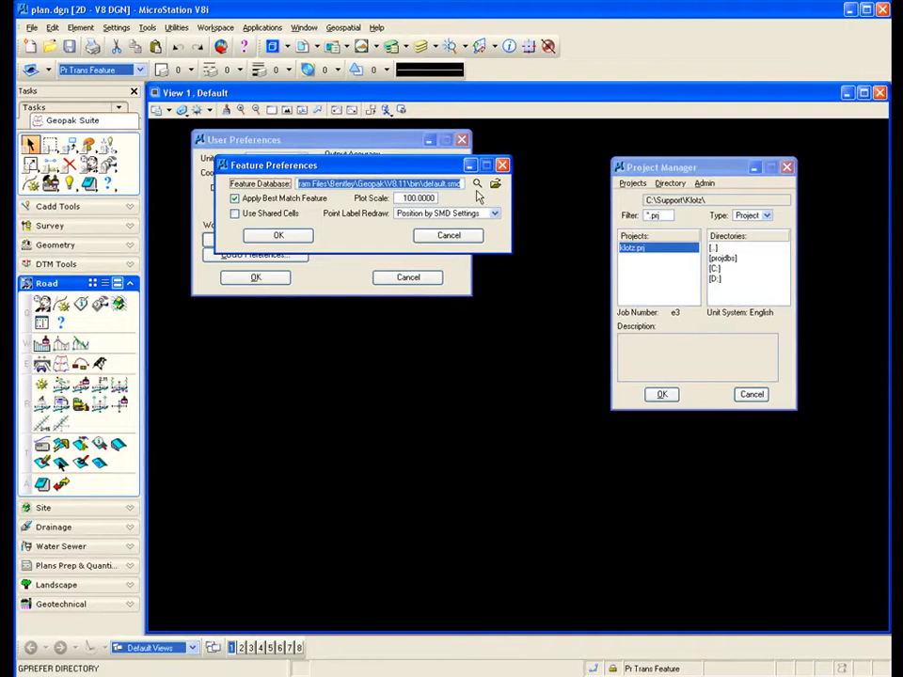
left_click_drag(432, 171, 410, 173)
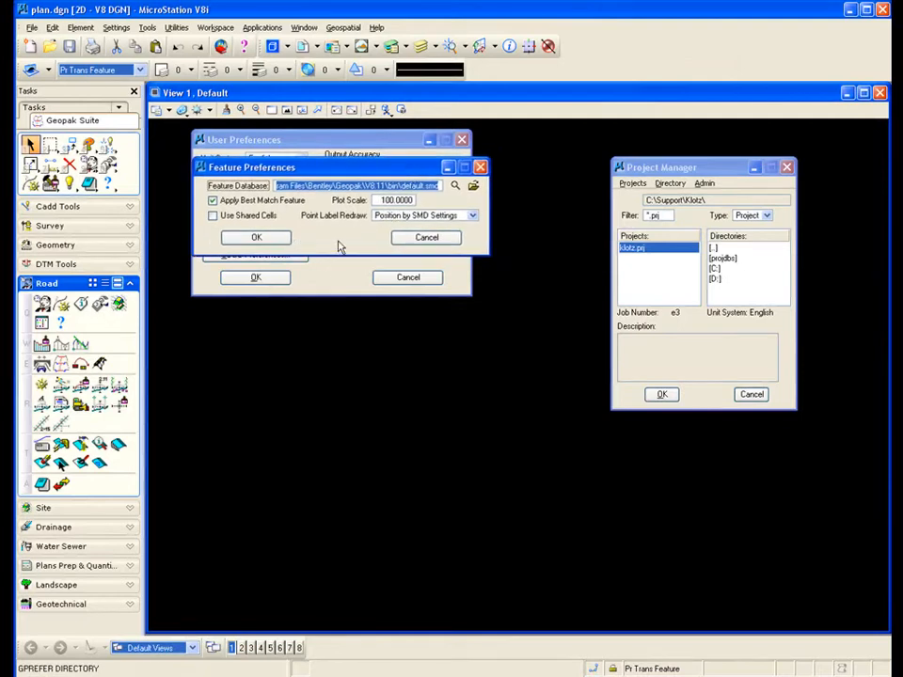
left_click(266, 240)
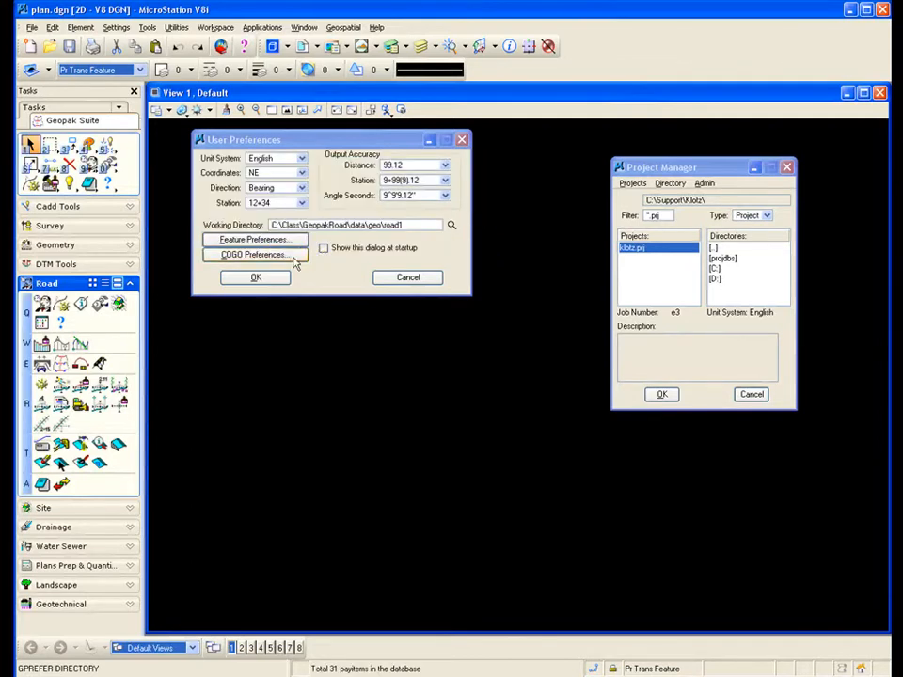
Step: Review the COGO preferences for job open mode, file directories and element redefinition, and accept them
left_click(252, 255)
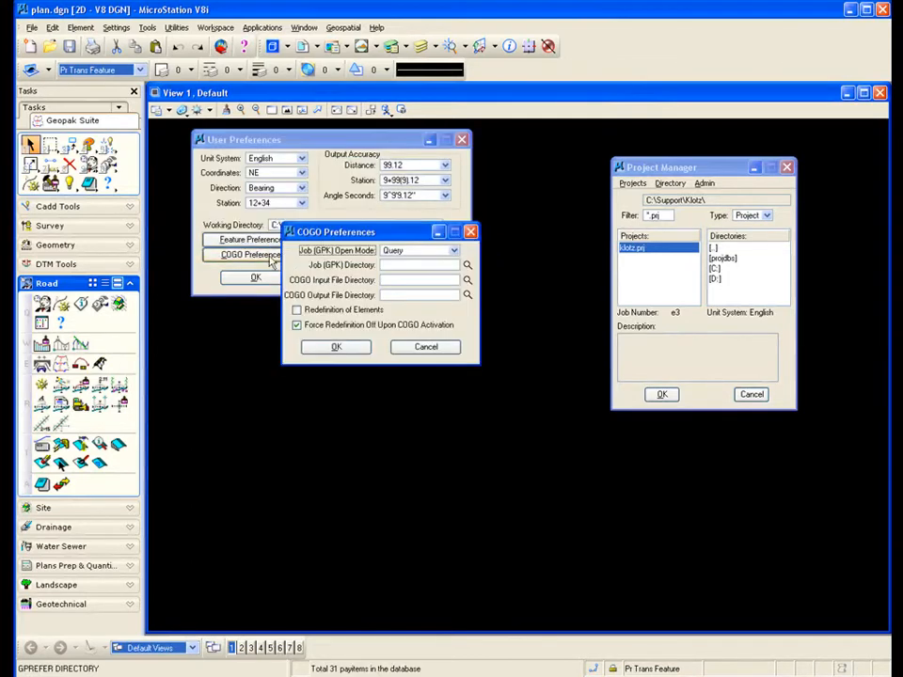
left_click_drag(375, 236, 390, 177)
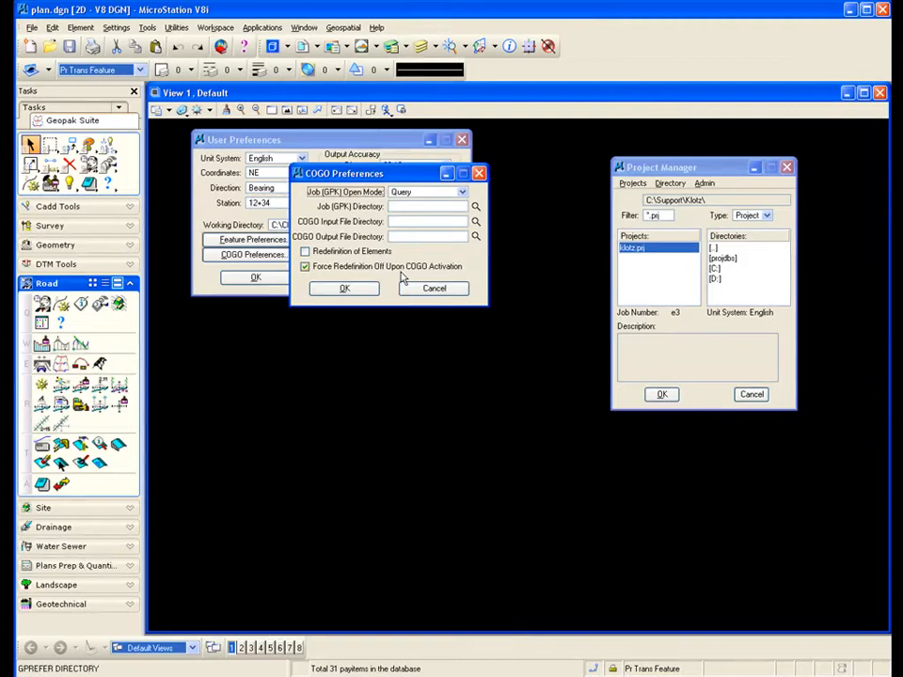
left_click(344, 289)
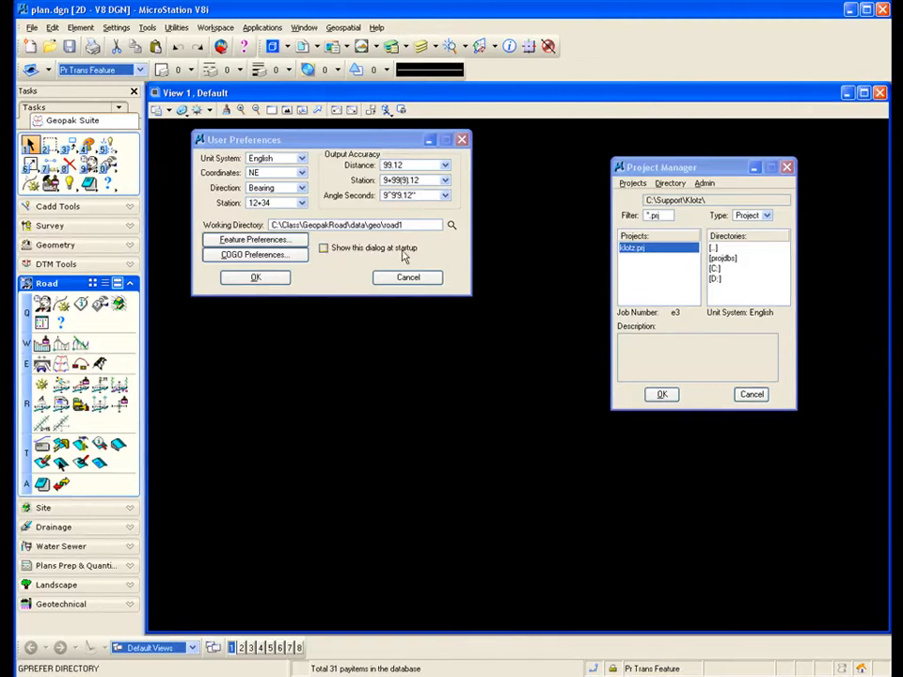
Step: Accept the user preferences with showing the dialog at startup turned off, and close the Element Selection window
left_click(324, 249)
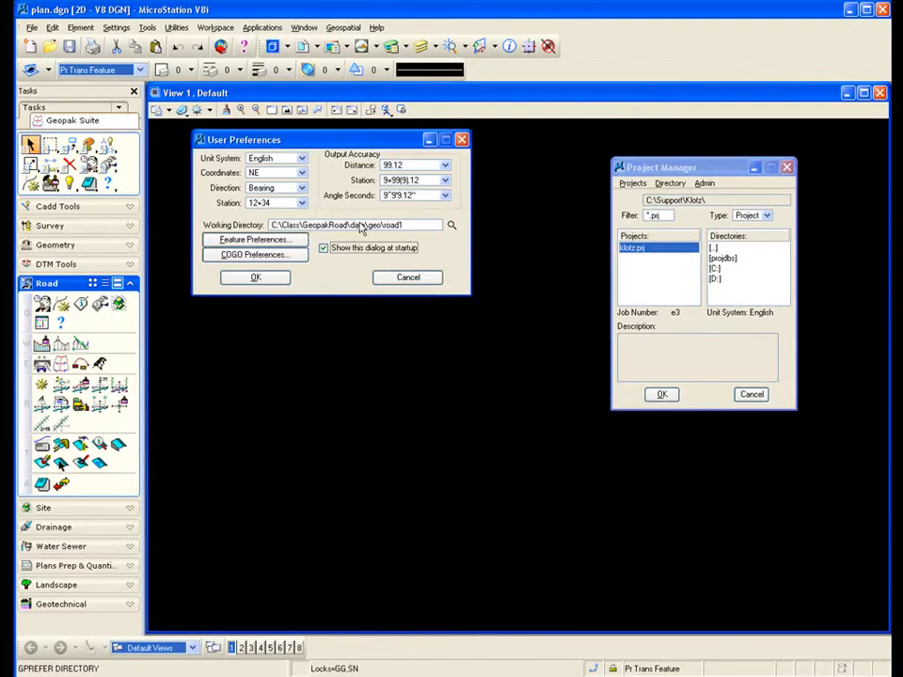
left_click(324, 247)
left_click(257, 279)
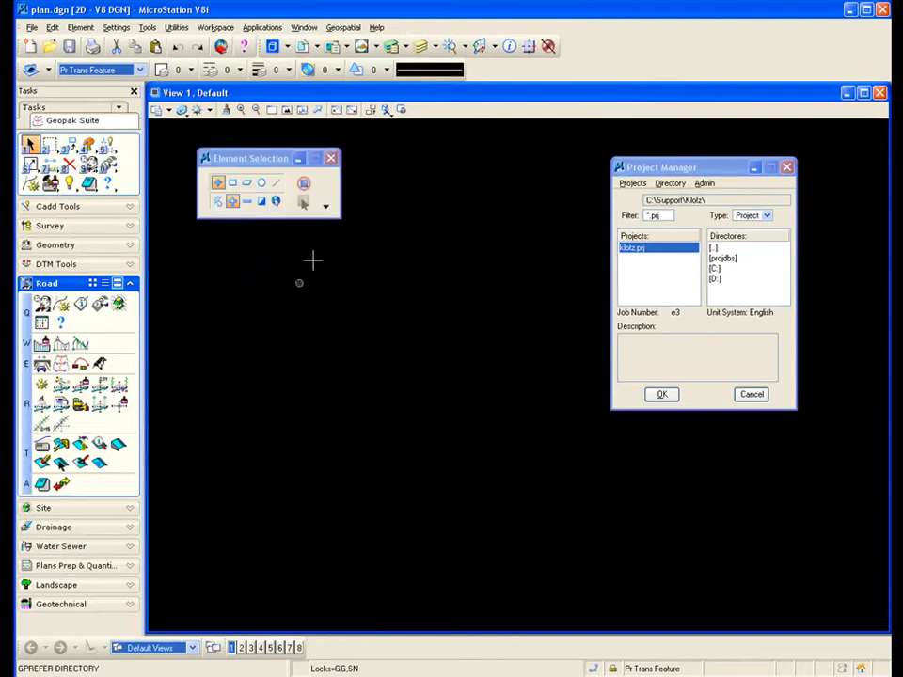
left_click(331, 158)
Step: Center the Project Manager dialog and browse from C:\Support\Klotz to the C:\Class directory
left_click_drag(685, 167, 450, 180)
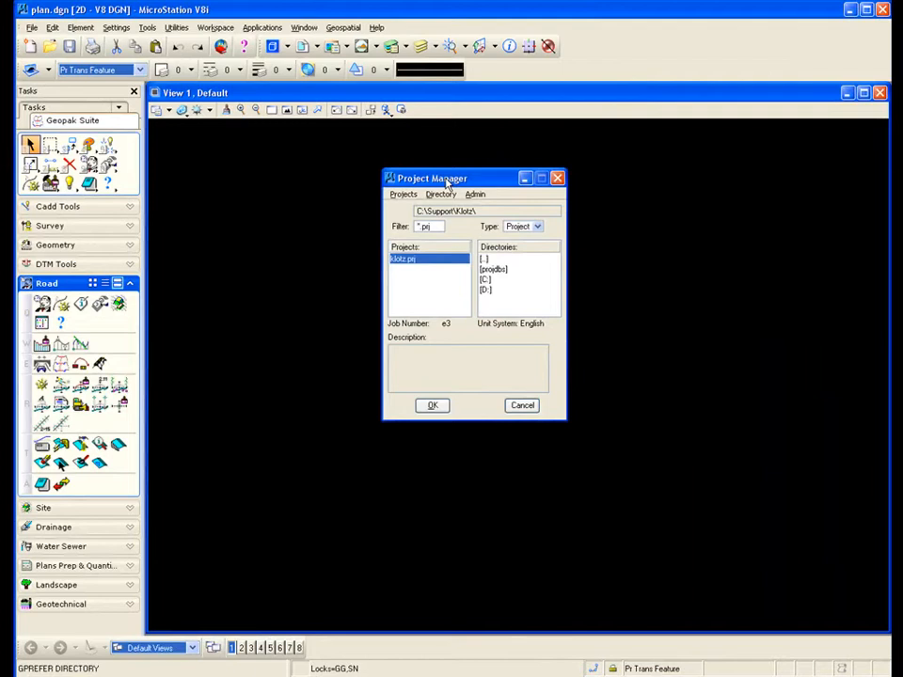
left_click_drag(447, 184, 437, 184)
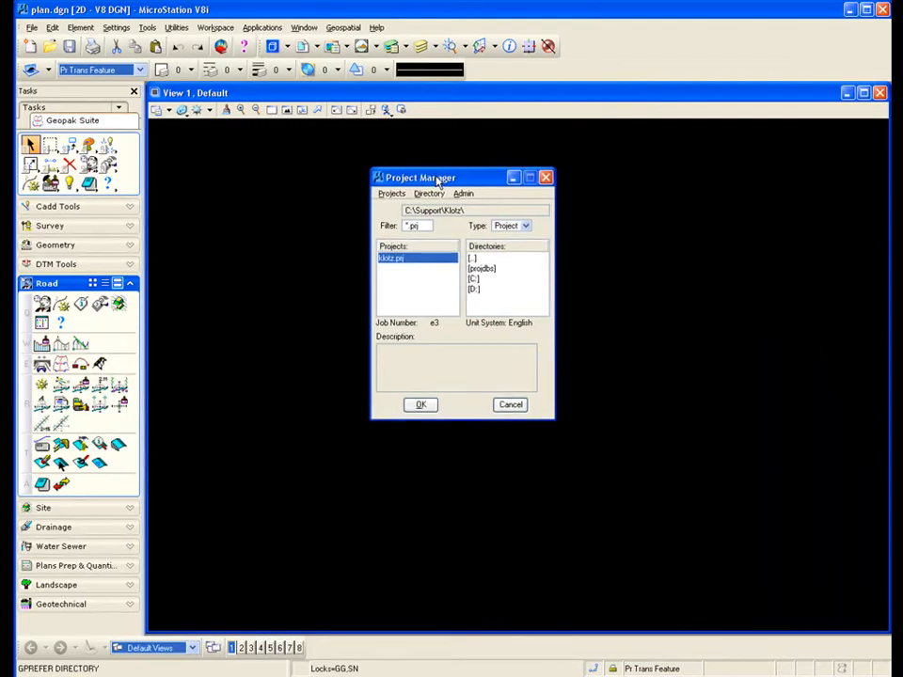
left_click_drag(437, 181, 433, 181)
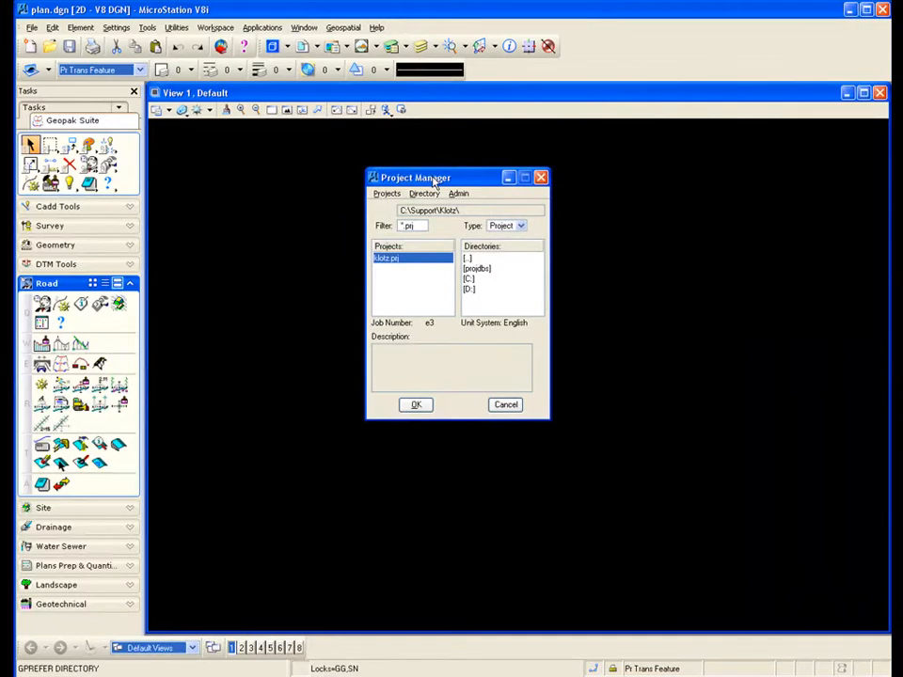
double_click(470, 260)
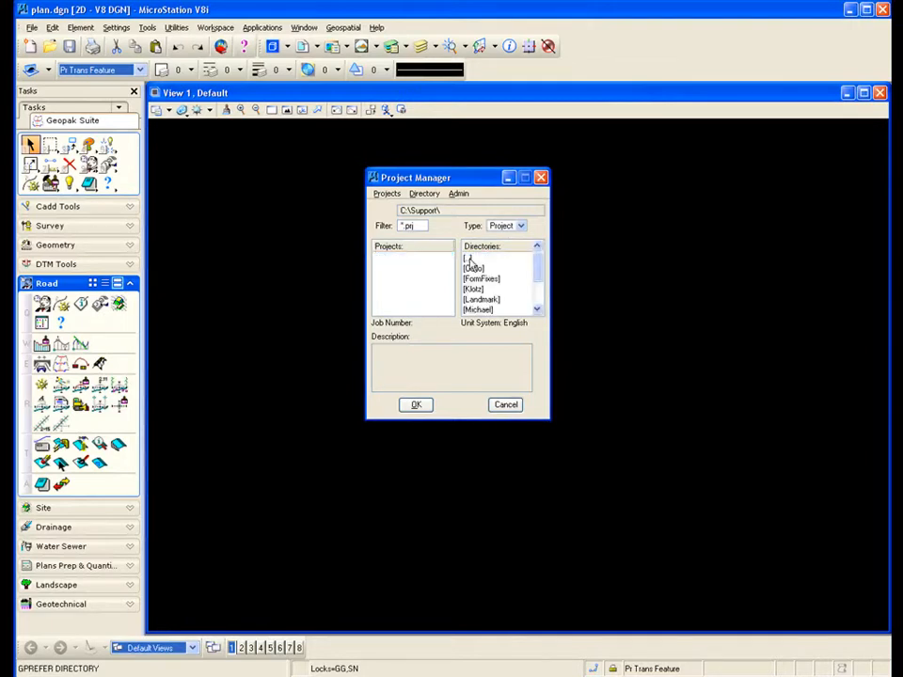
double_click(469, 259)
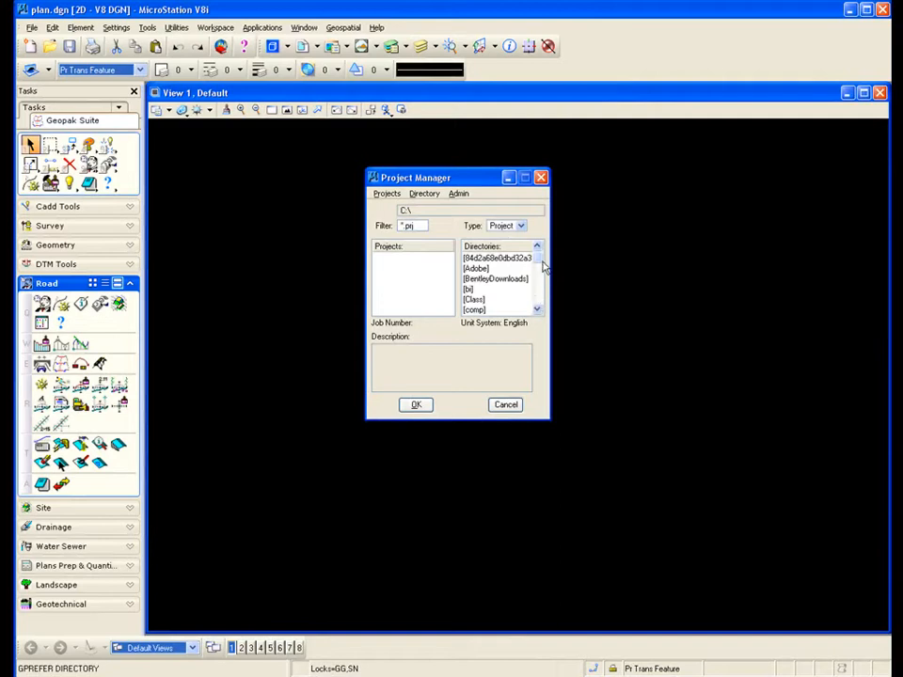
double_click(475, 299)
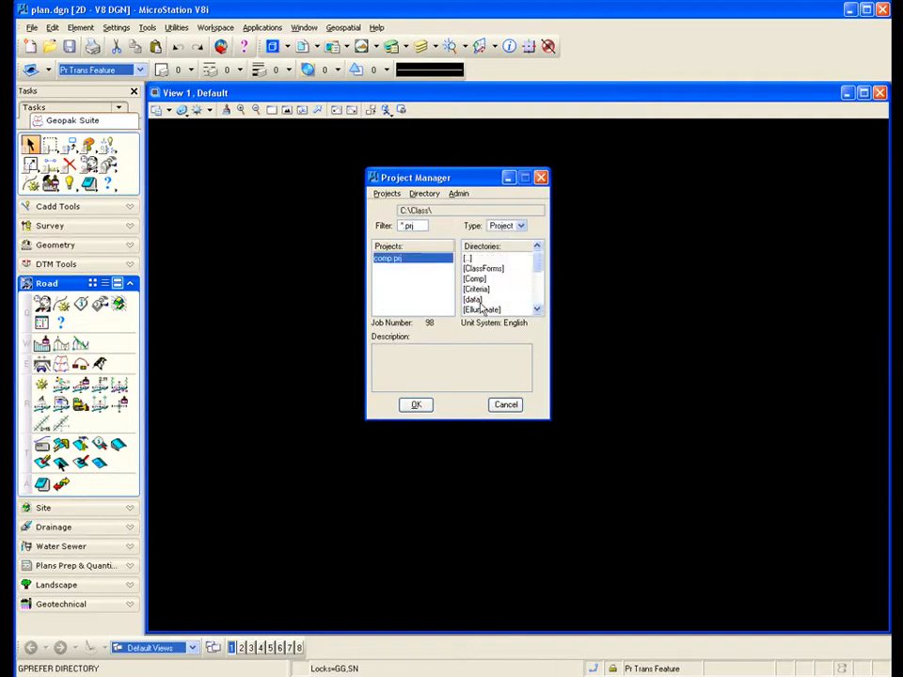
double_click(475, 300)
double_click(472, 271)
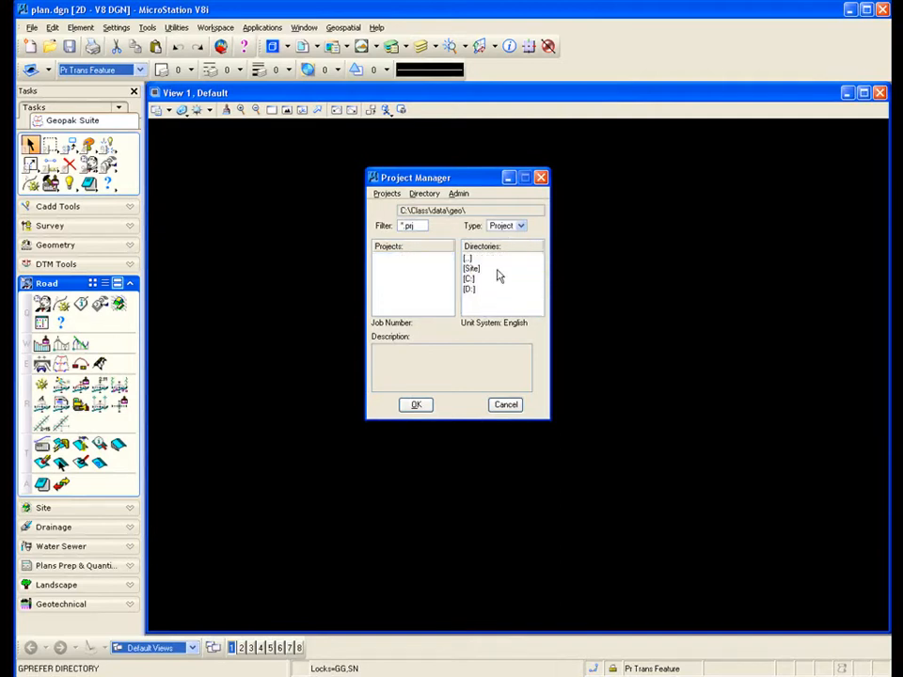
double_click(472, 269)
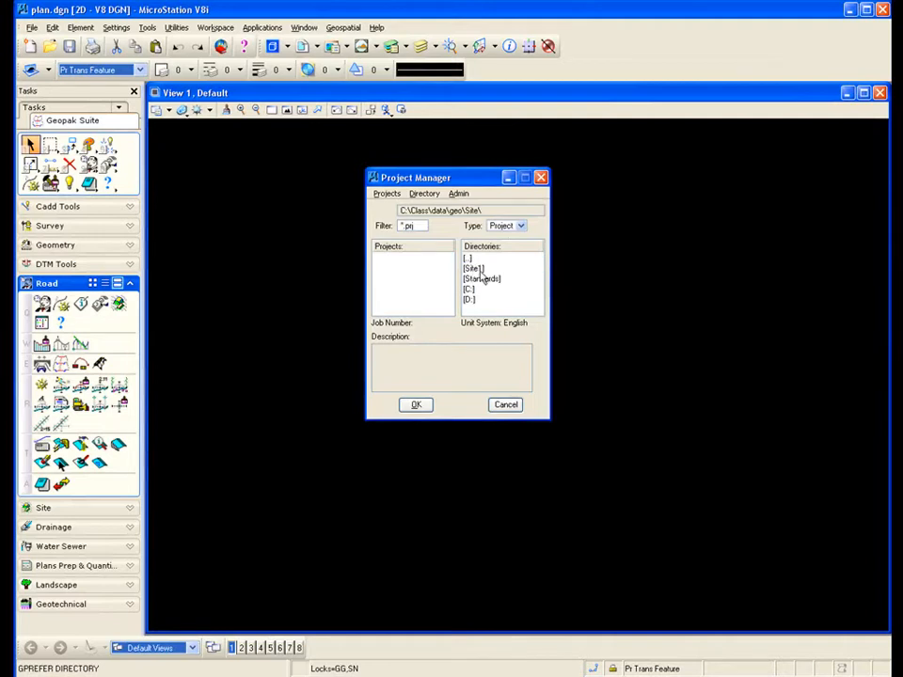
double_click(476, 261)
double_click(470, 259)
double_click(469, 259)
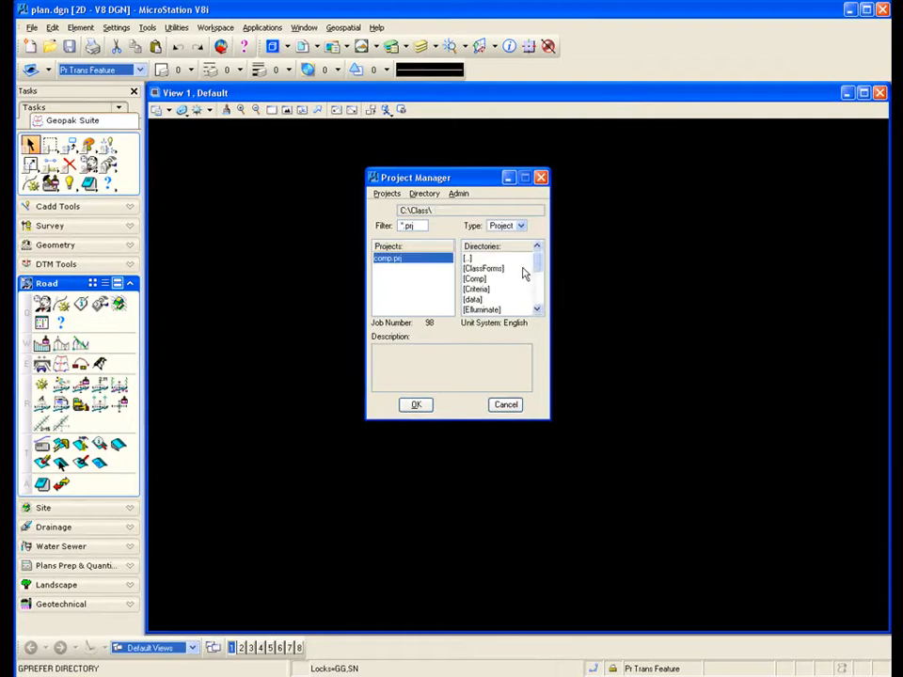
Step: Browse the Project Manager to the project directory C:\Class\GeopakRoad\data\geo\road1
left_click_drag(535, 260, 537, 280)
double_click(485, 299)
left_click(473, 290)
double_click(473, 290)
left_click(475, 268)
double_click(475, 269)
double_click(477, 268)
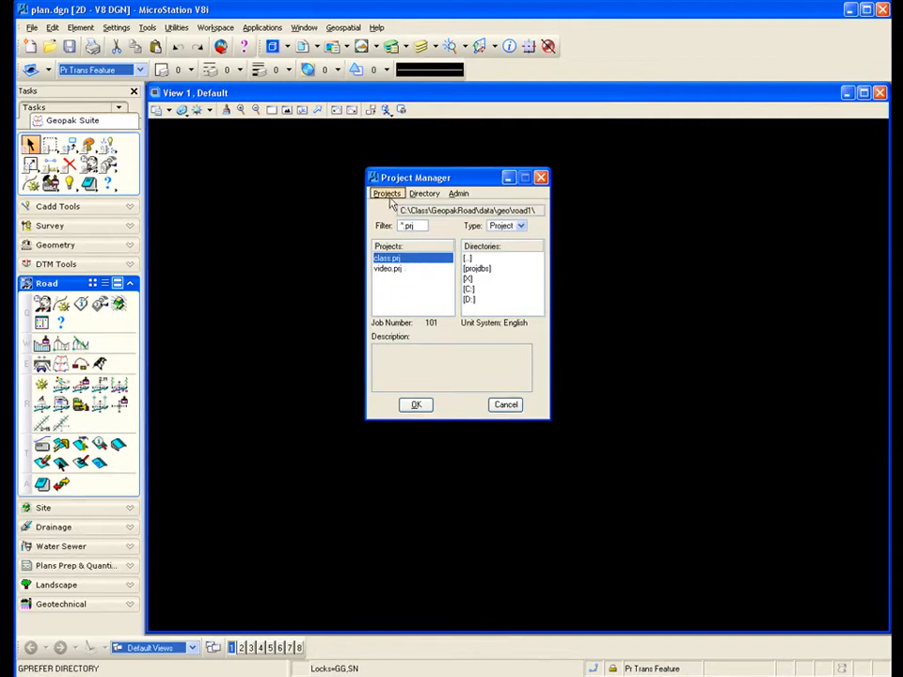
Step: Start a new project in the road1 directory and name it video class
left_click(386, 193)
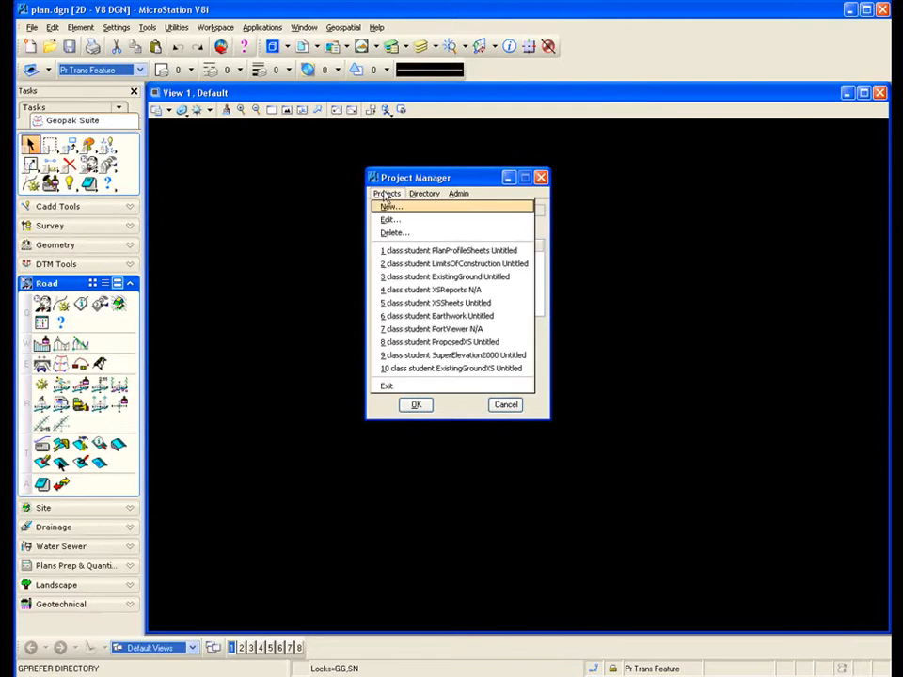
left_click(320, 193)
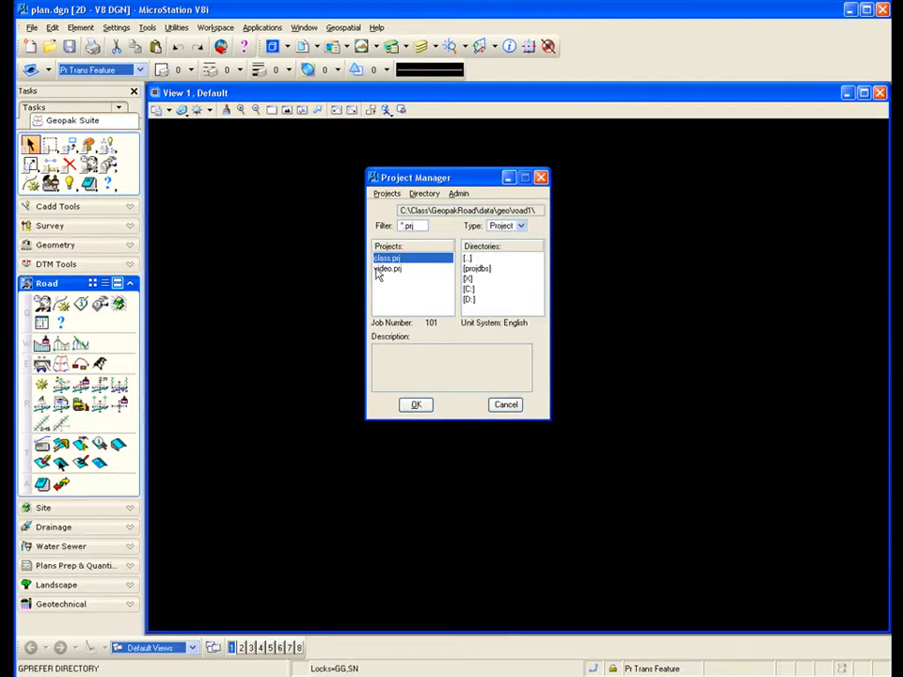
left_click(387, 194)
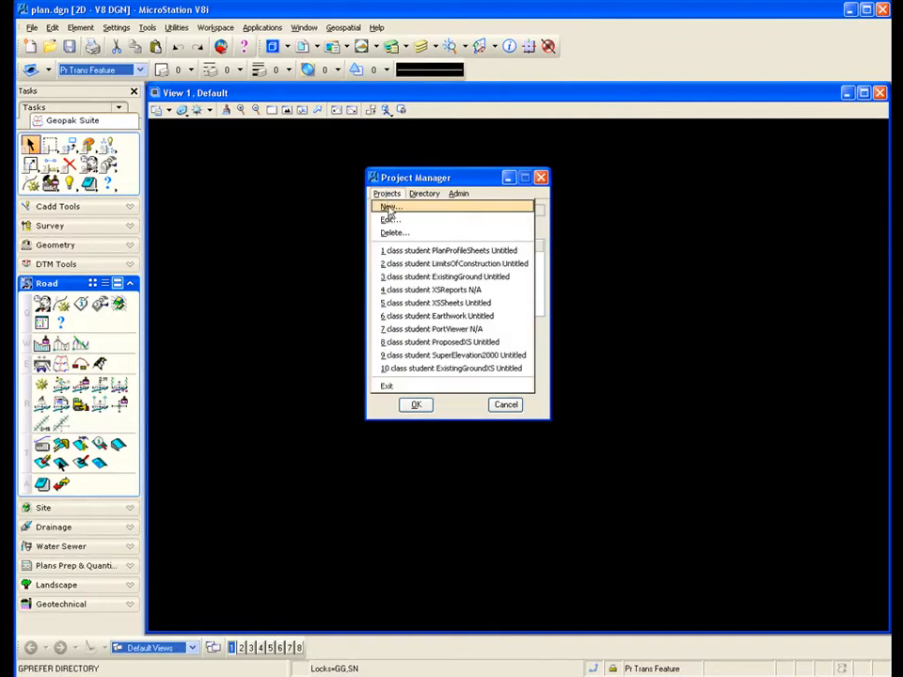
left_click(388, 207)
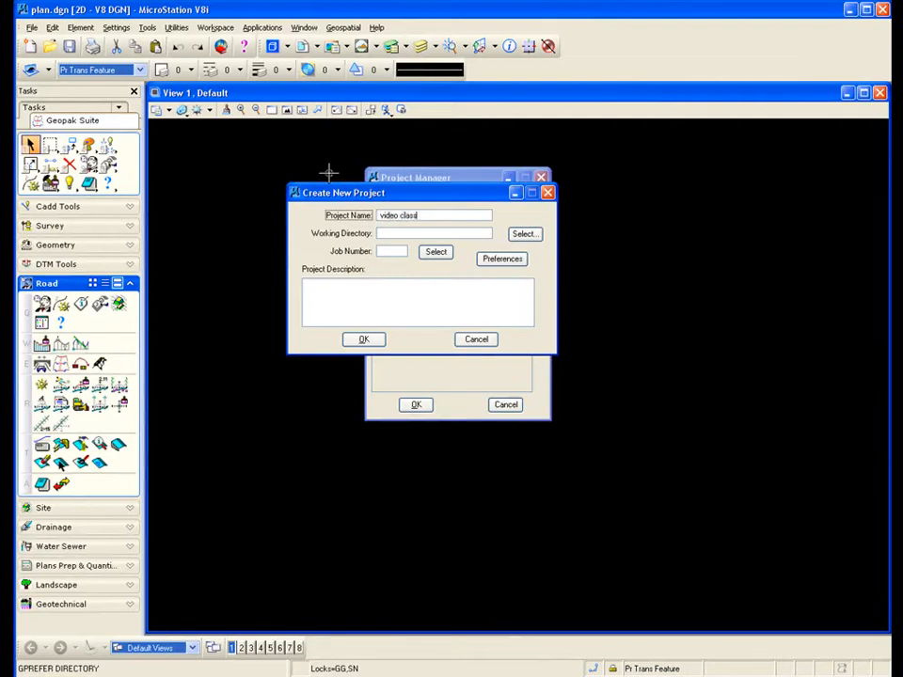
Step: Set the new project's working directory to C:\Class\GeopakRoad\data\geo\road1
left_click(380, 234)
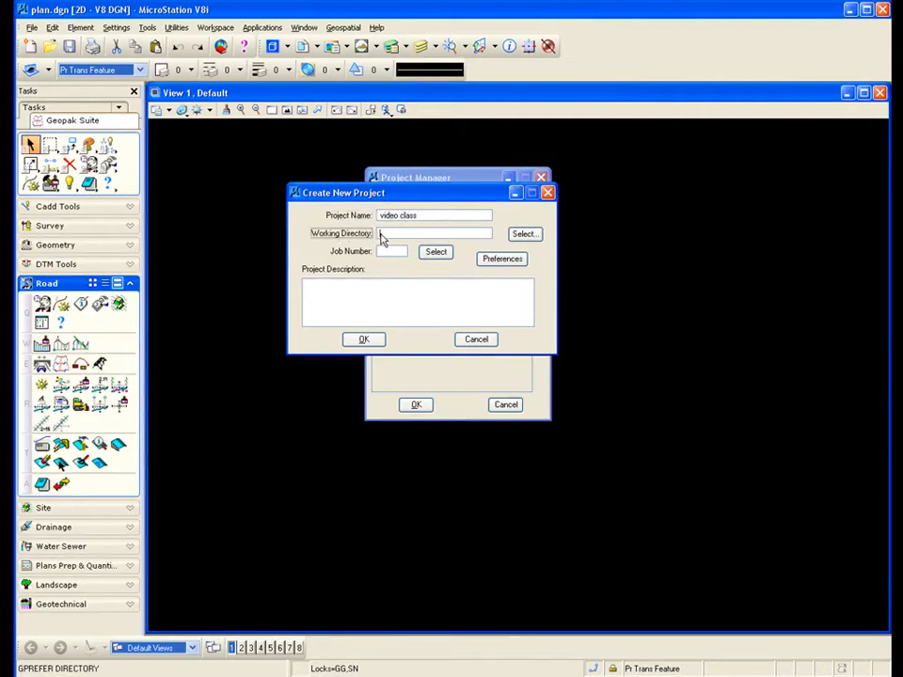
left_click(524, 234)
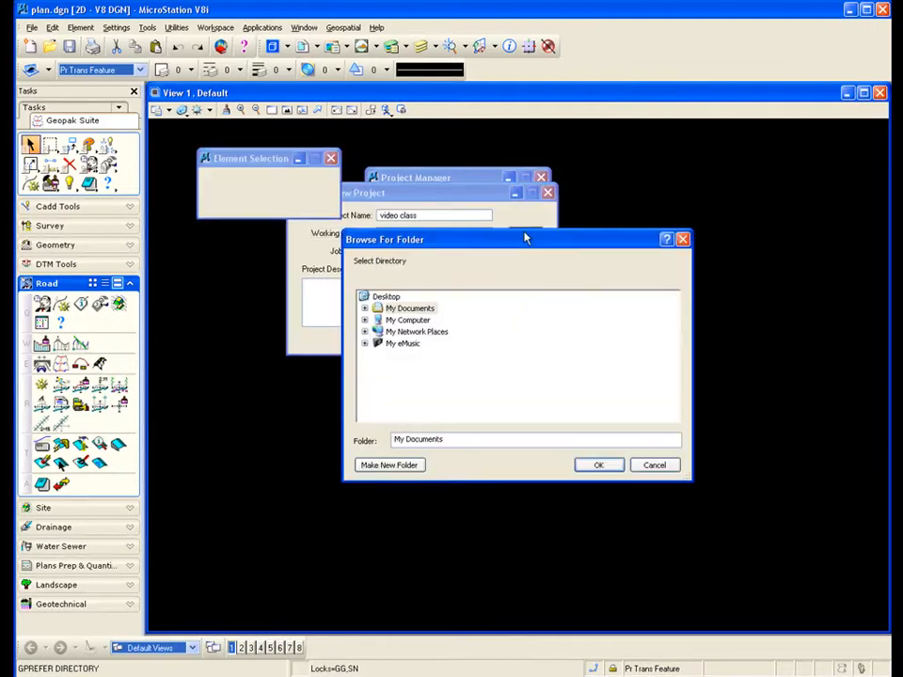
double_click(409, 320)
double_click(419, 332)
double_click(422, 356)
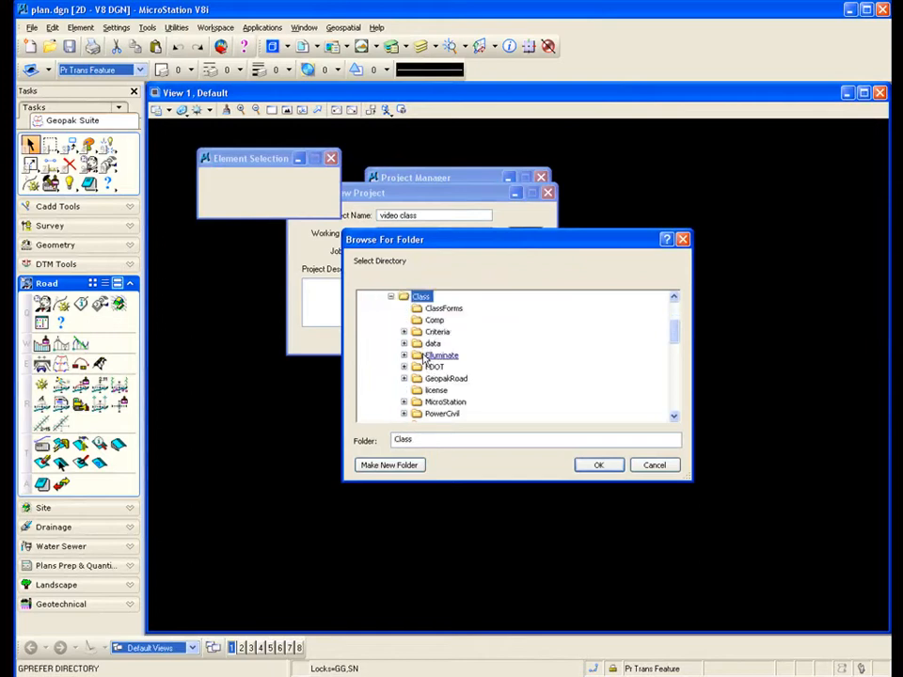
double_click(448, 378)
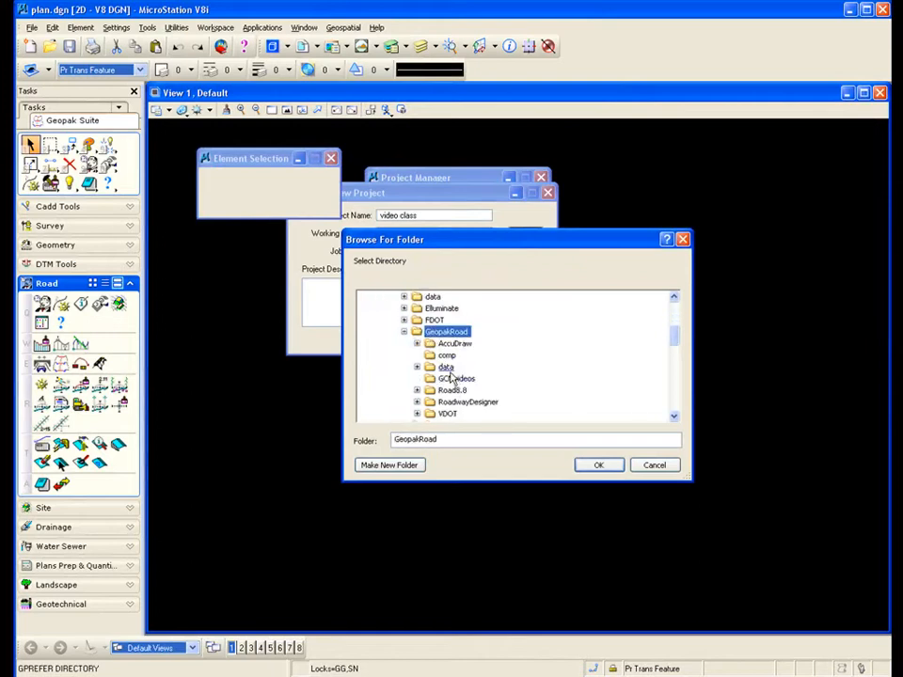
double_click(449, 368)
double_click(456, 379)
double_click(471, 391)
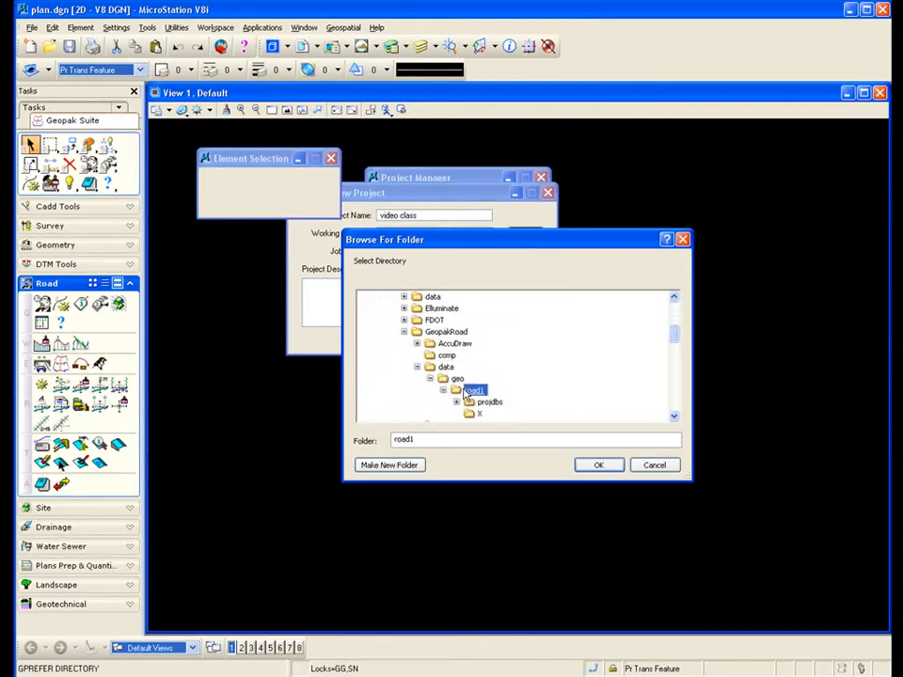
left_click(593, 466)
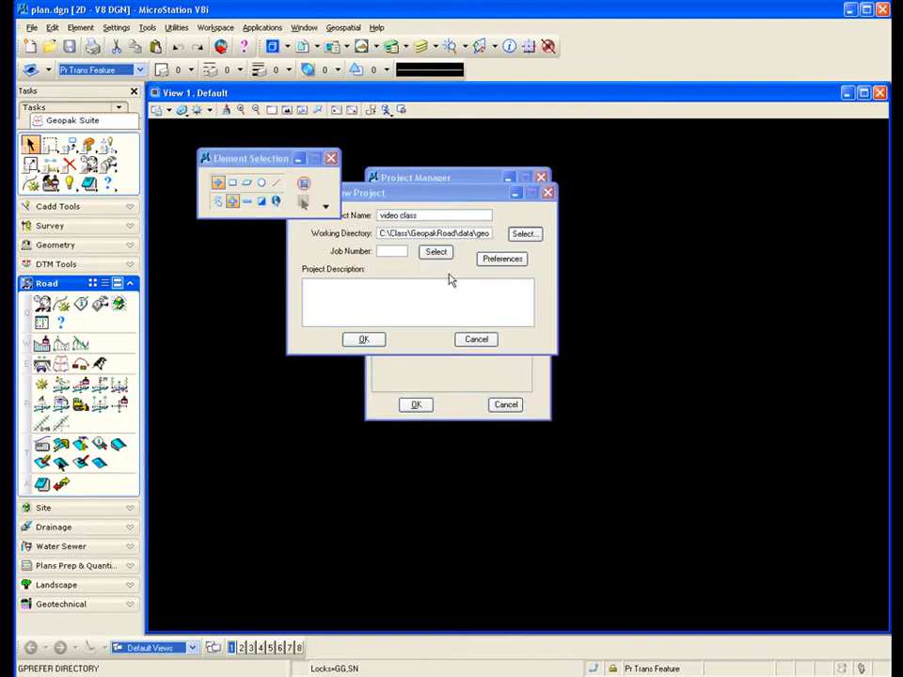
Step: Set the project's job number to 10A and check its user preferences without changing them
left_click(390, 254)
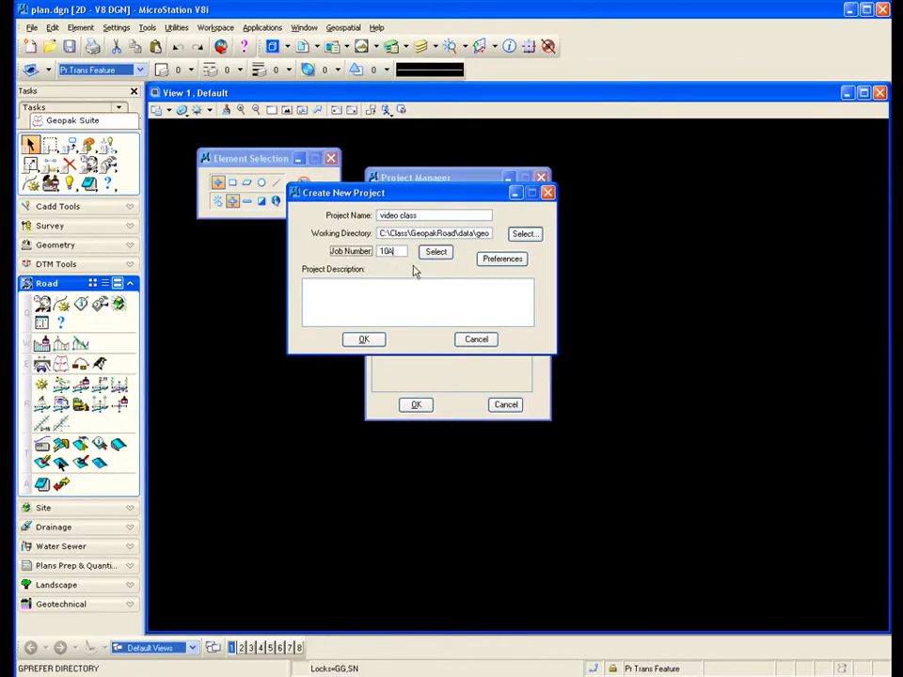
left_click(504, 260)
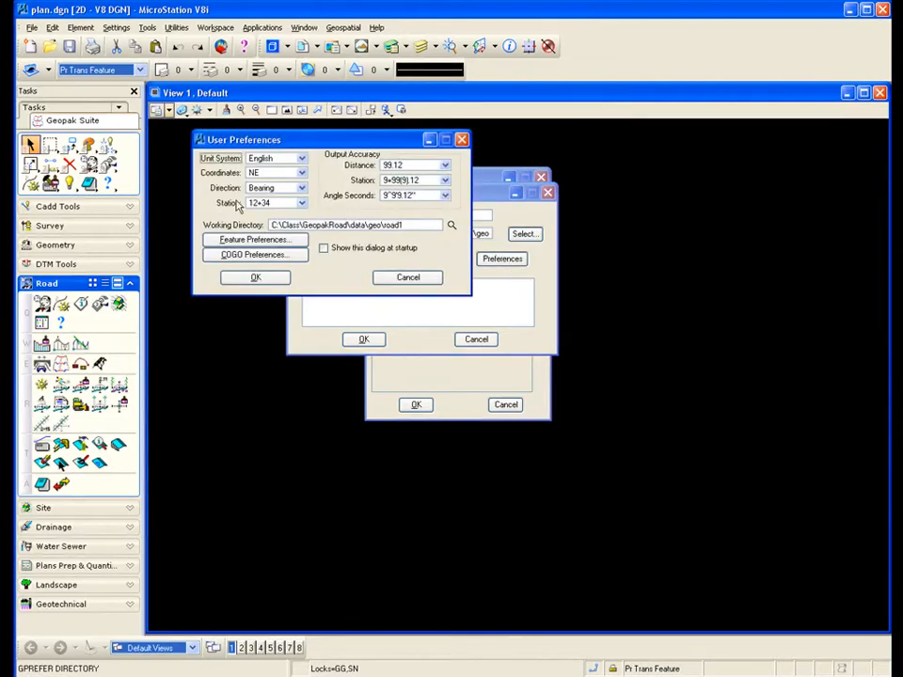
left_click(462, 141)
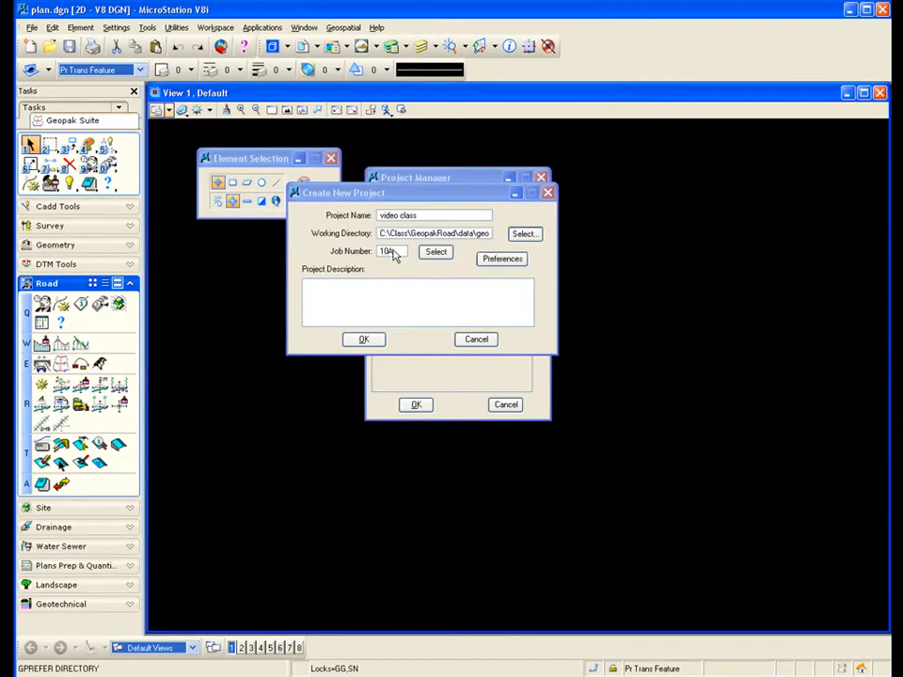
left_click_drag(404, 192, 439, 189)
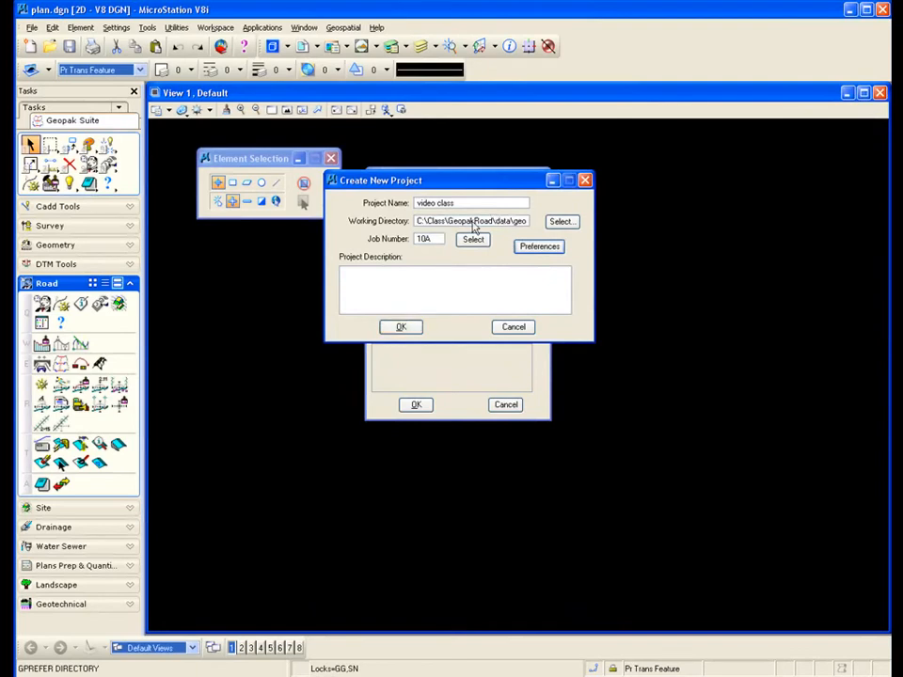
Step: Create the project together with job 10A in the road1 directory, and open video class.prj
left_click(402, 327)
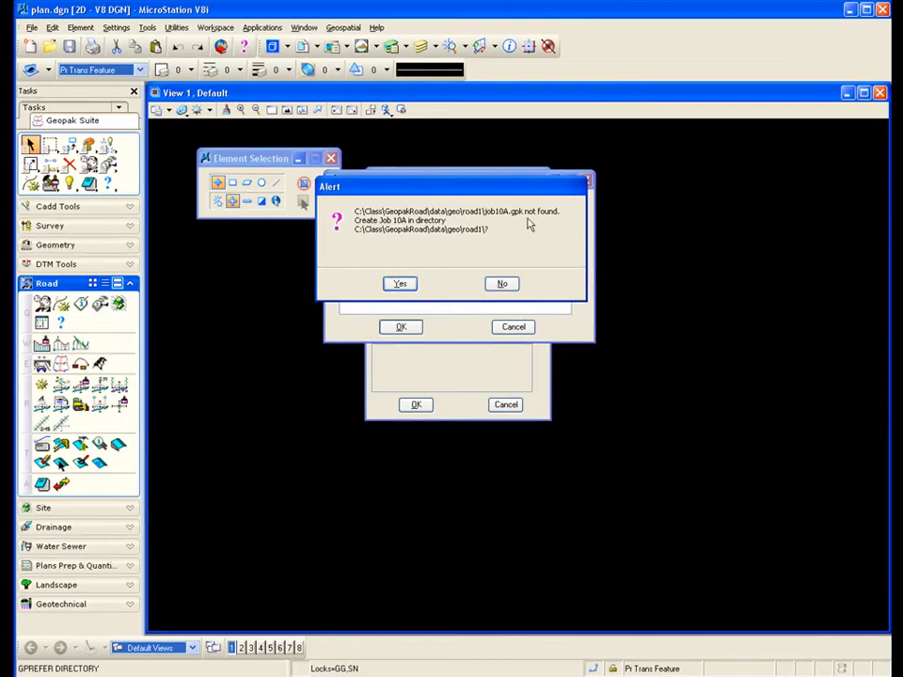
left_click(399, 284)
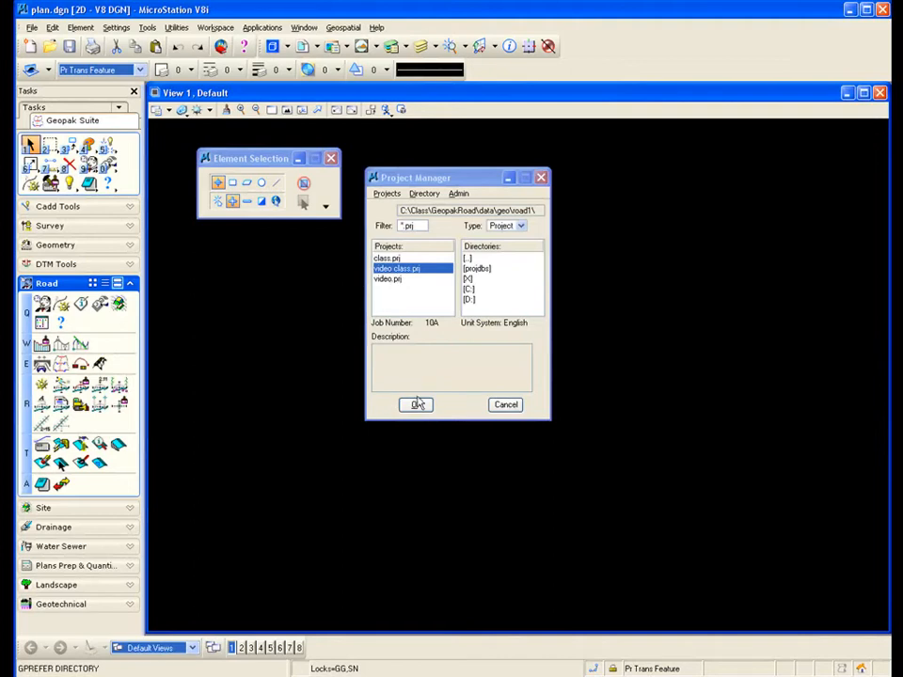
left_click(406, 259)
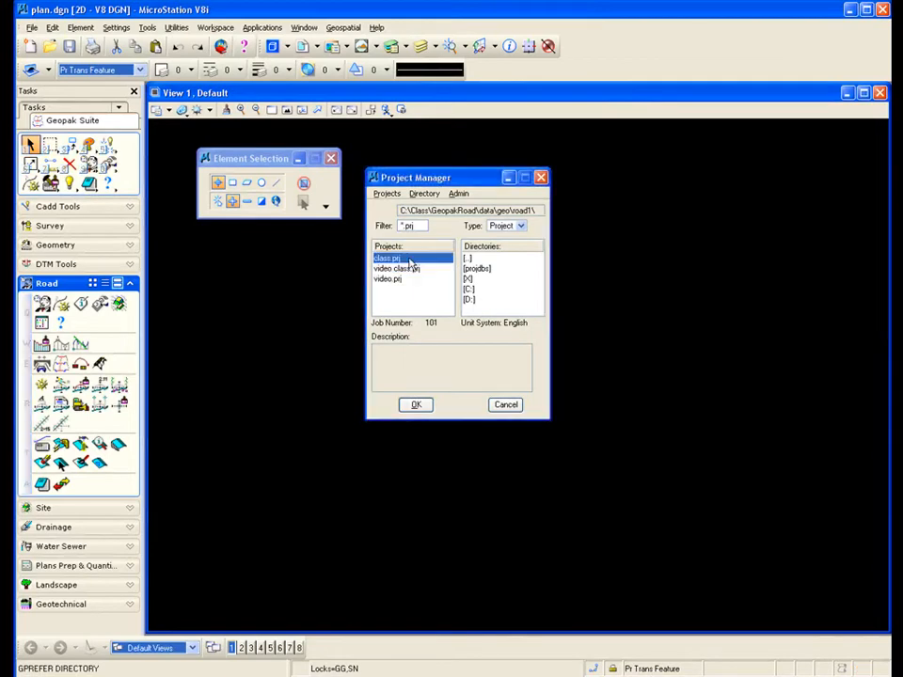
left_click(408, 269)
left_click(415, 406)
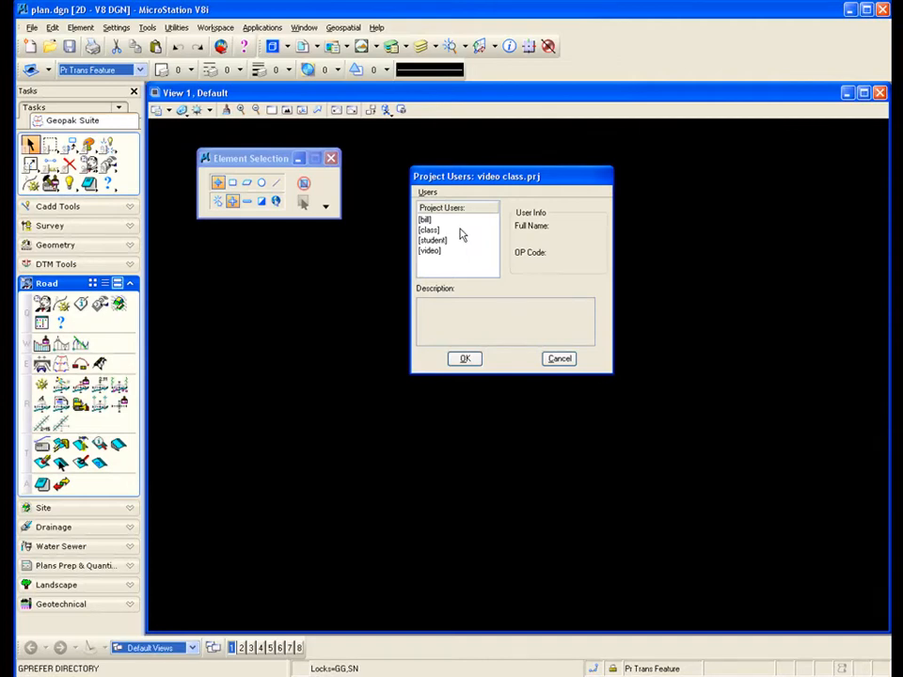
Step: Add a project user named student with full name class student and OP code cs, without a password
left_click(426, 193)
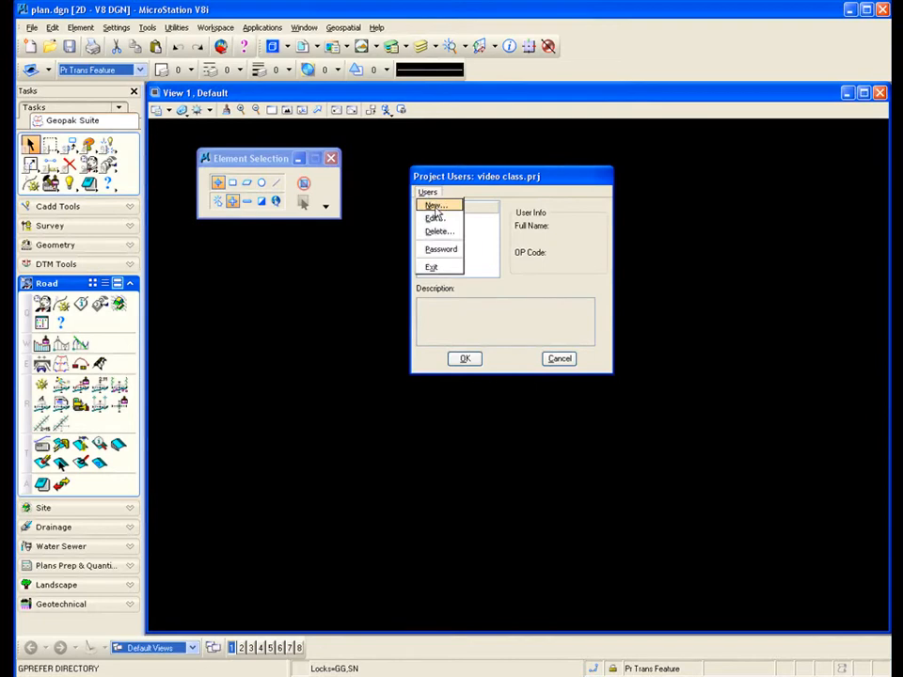
left_click(435, 206)
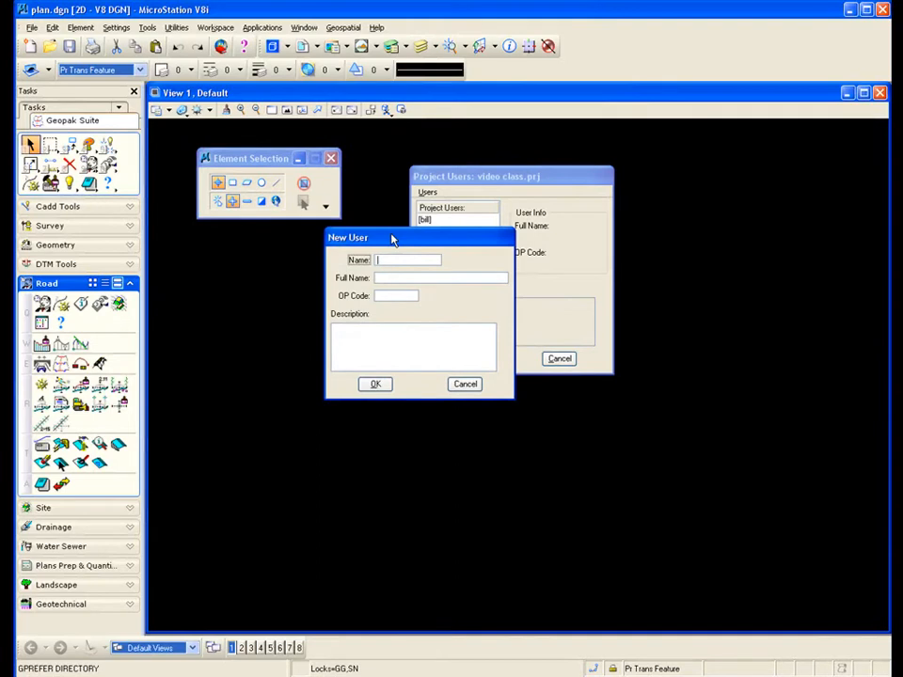
type("student")
left_click(391, 277)
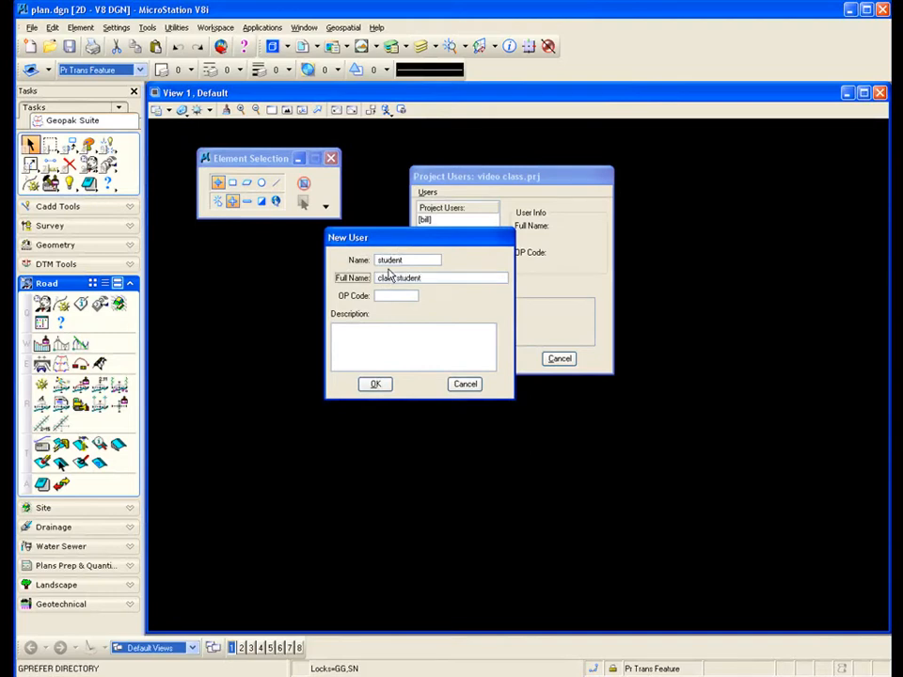
left_click(382, 297)
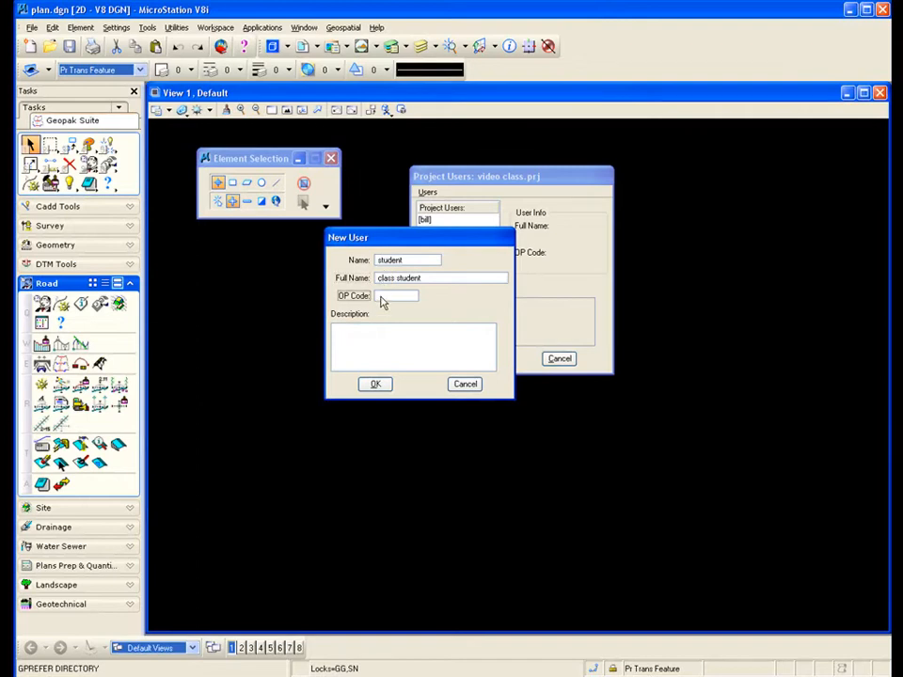
type("cs")
left_click(376, 385)
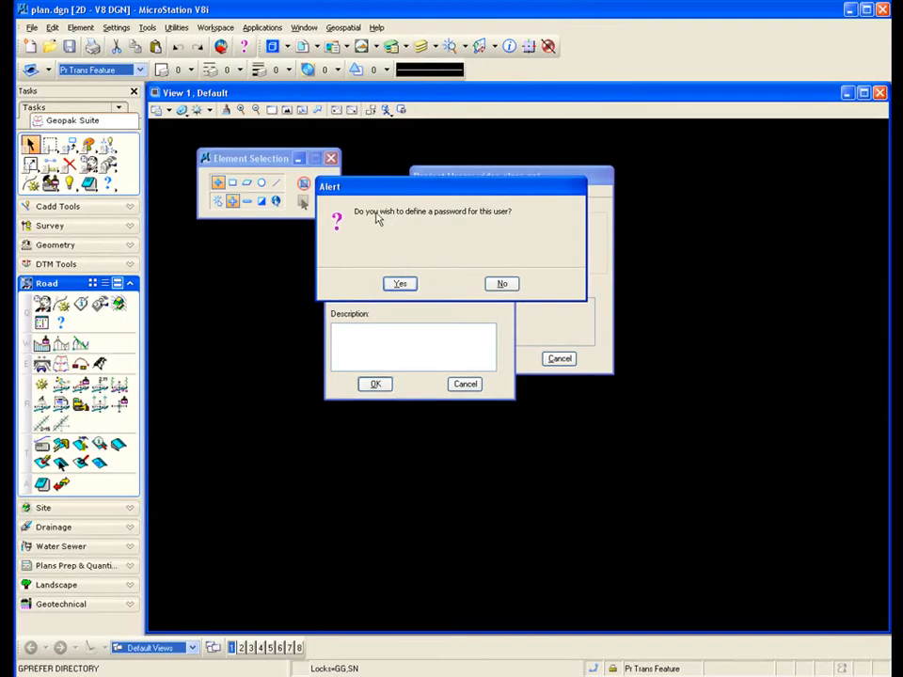
left_click(502, 285)
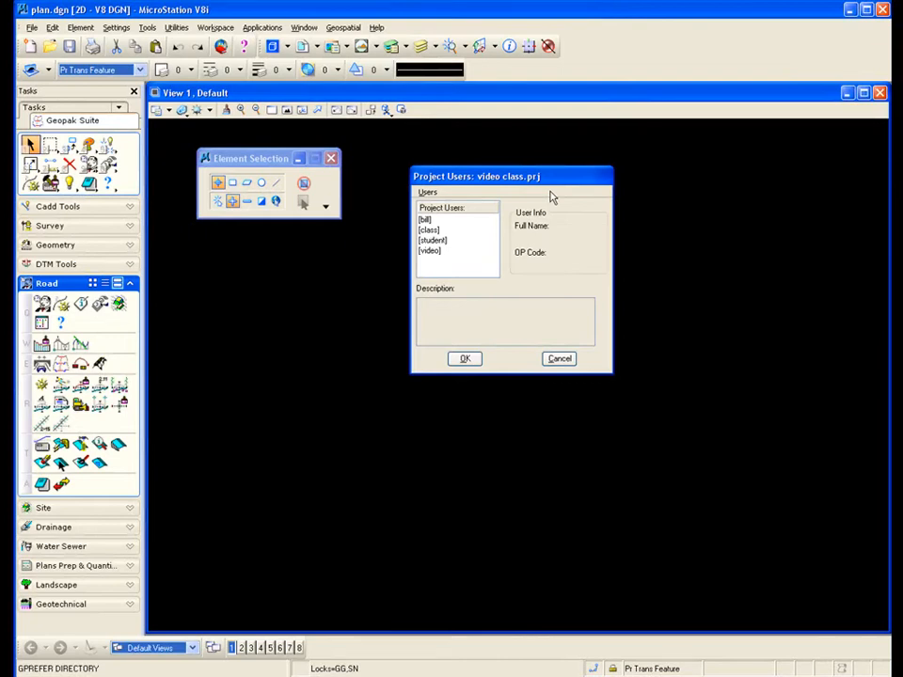
Step: Open the project as the student user, move the Road Project dialog into the view and close the Element Selection window
left_click(431, 241)
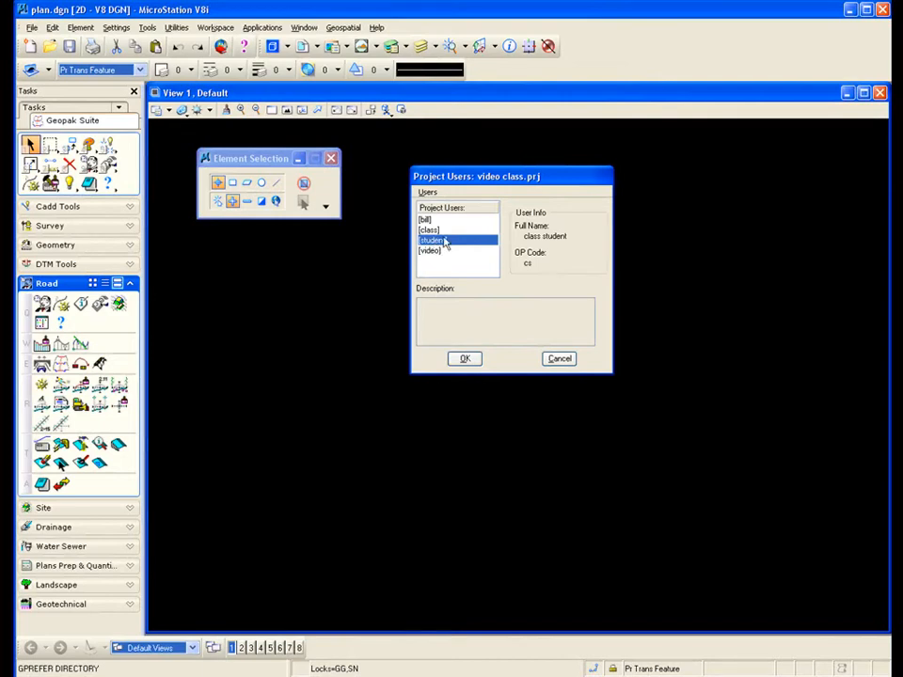
left_click(464, 358)
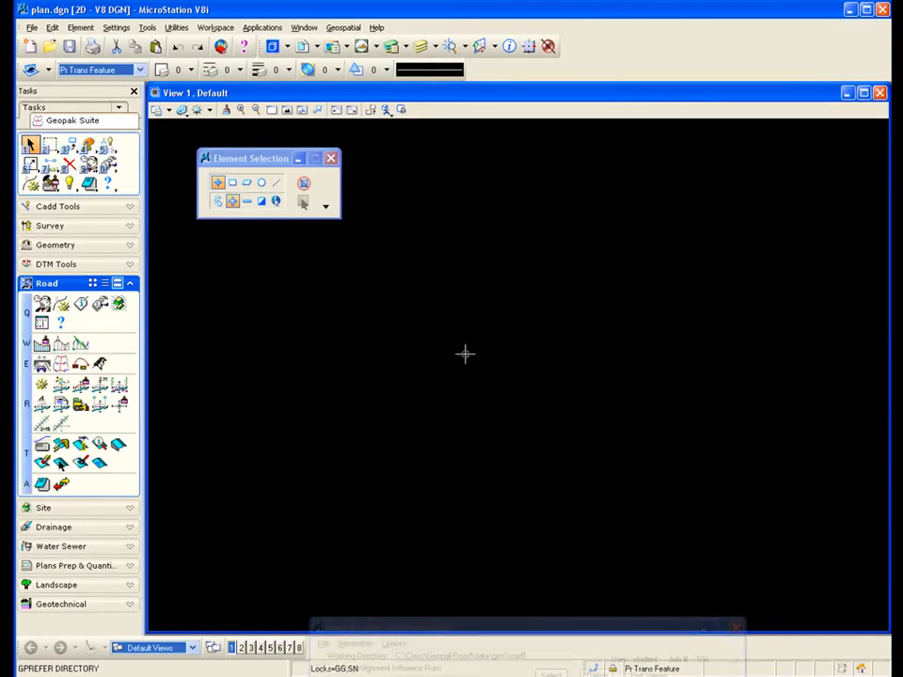
left_click_drag(513, 626, 561, 203)
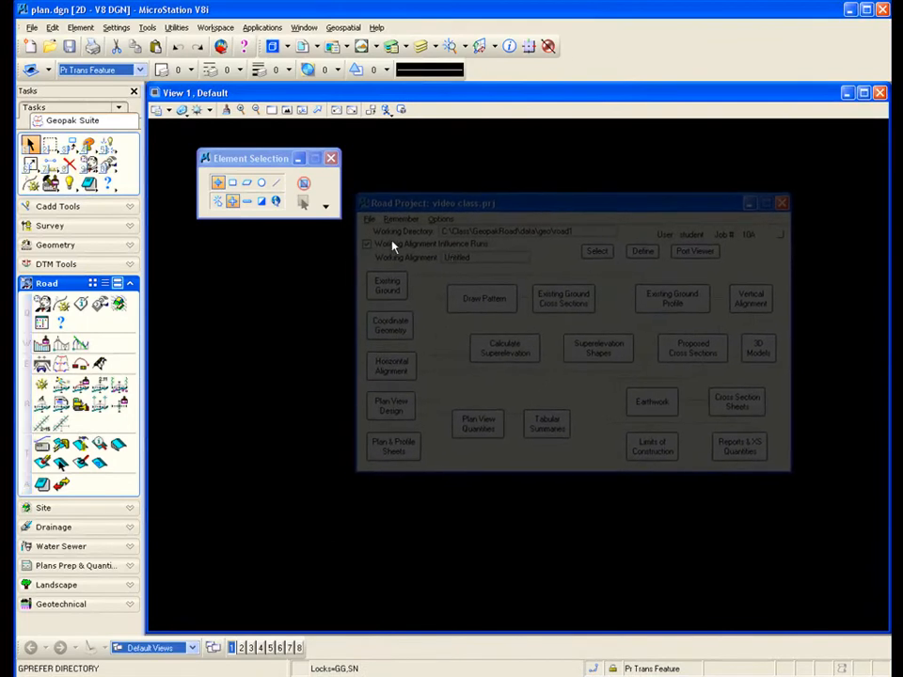
left_click(330, 158)
left_click_drag(407, 203, 394, 213)
Step: Try the Road Project dialog's window transparency at 100, and accept it at 0
left_click(356, 211)
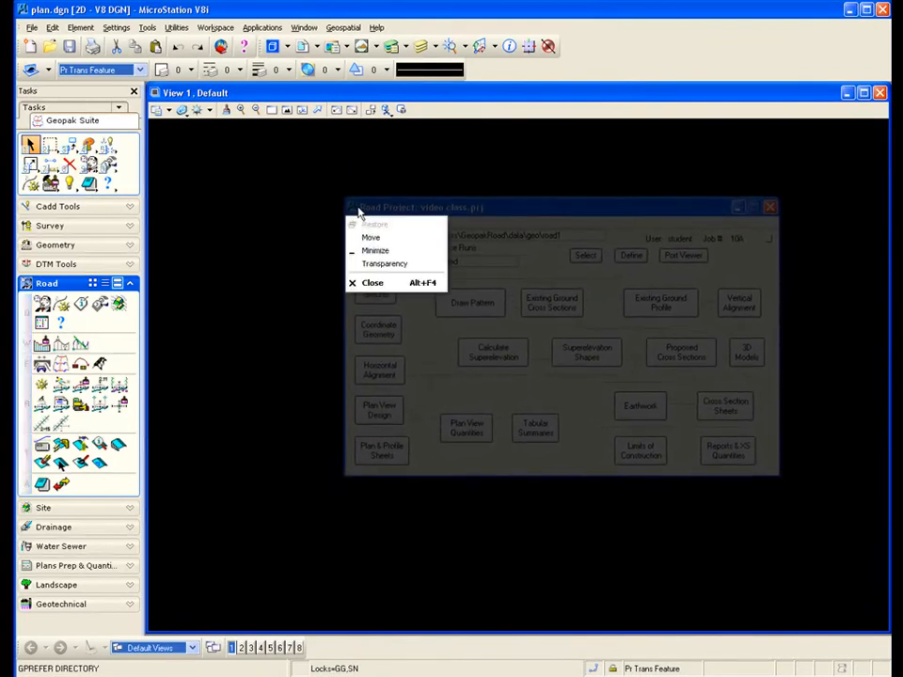
left_click(379, 268)
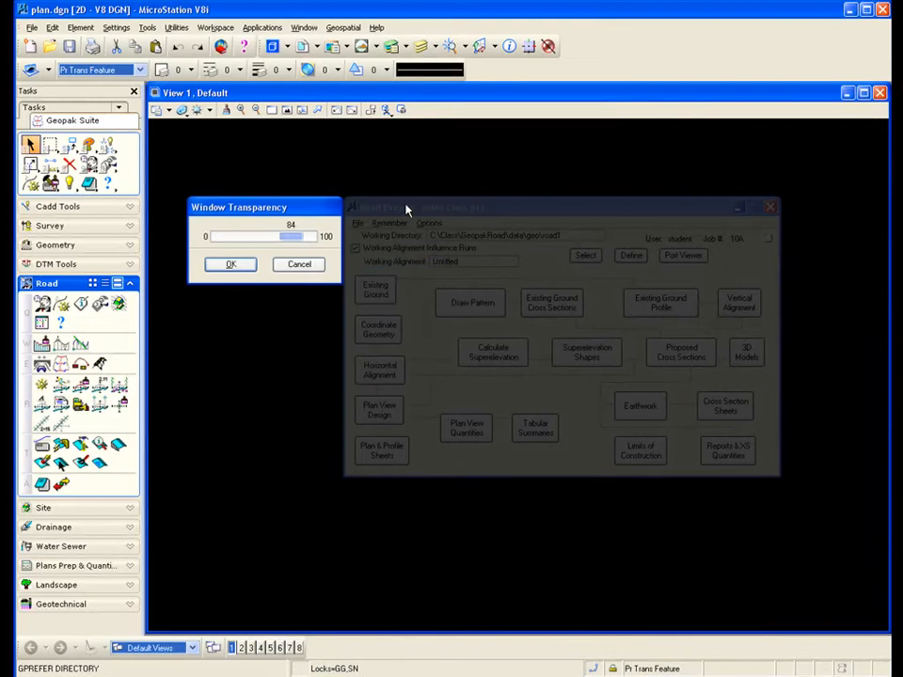
left_click_drag(289, 236, 211, 236)
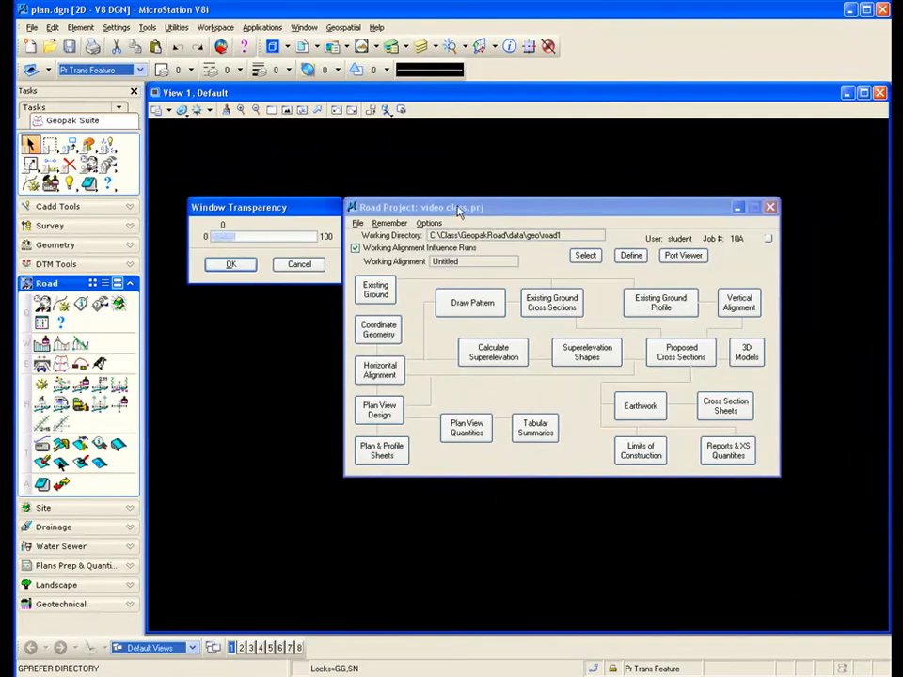
left_click_drag(225, 238, 318, 243)
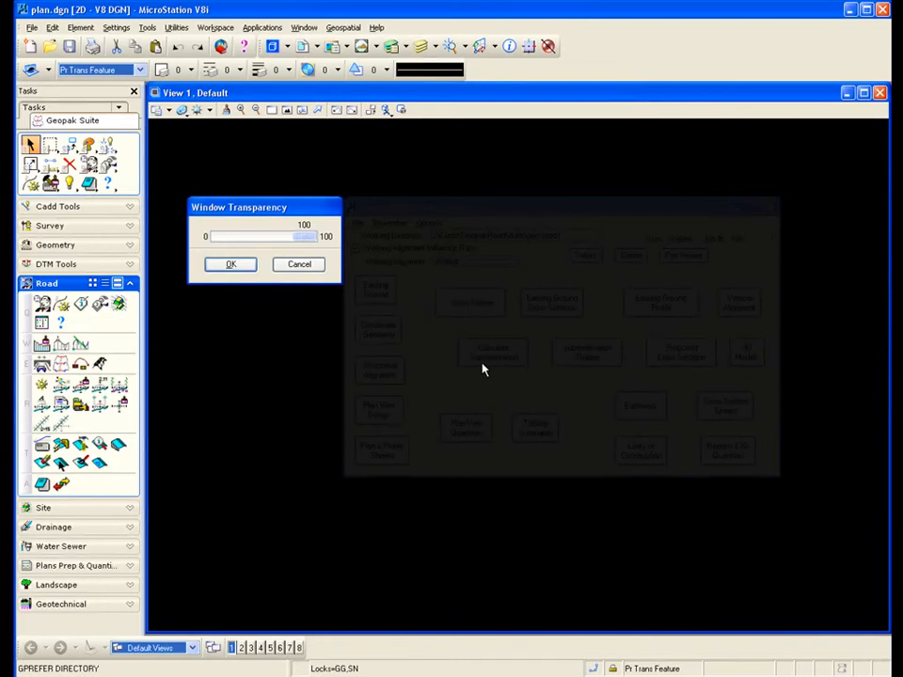
left_click_drag(302, 236, 215, 241)
left_click(233, 266)
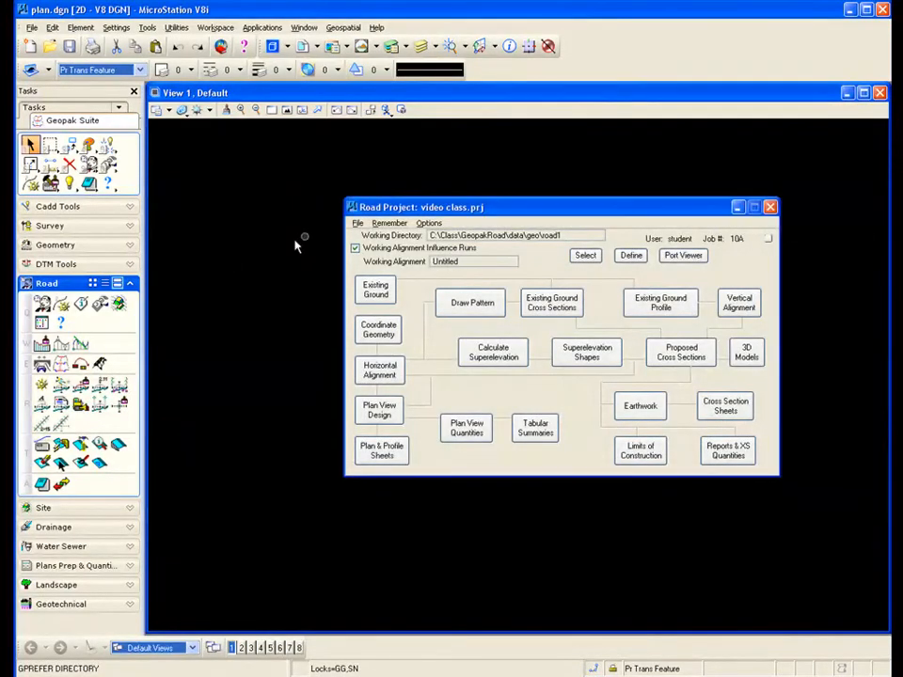
Step: Turn on the Road Project dialog's remembering of the project in addition to the user, and close the Element Selection window
left_click_drag(525, 207, 453, 179)
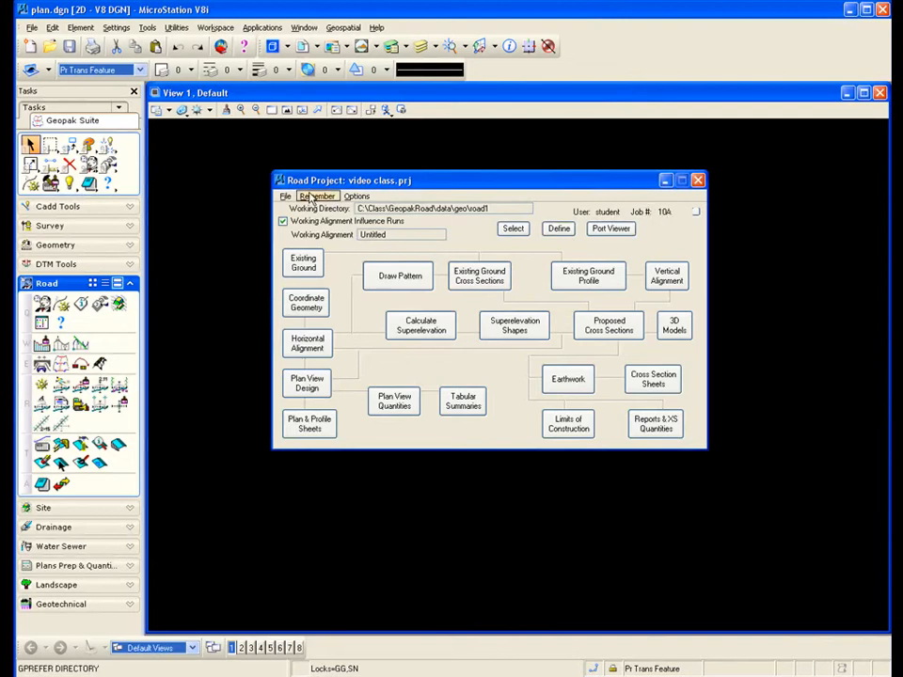
left_click(285, 196)
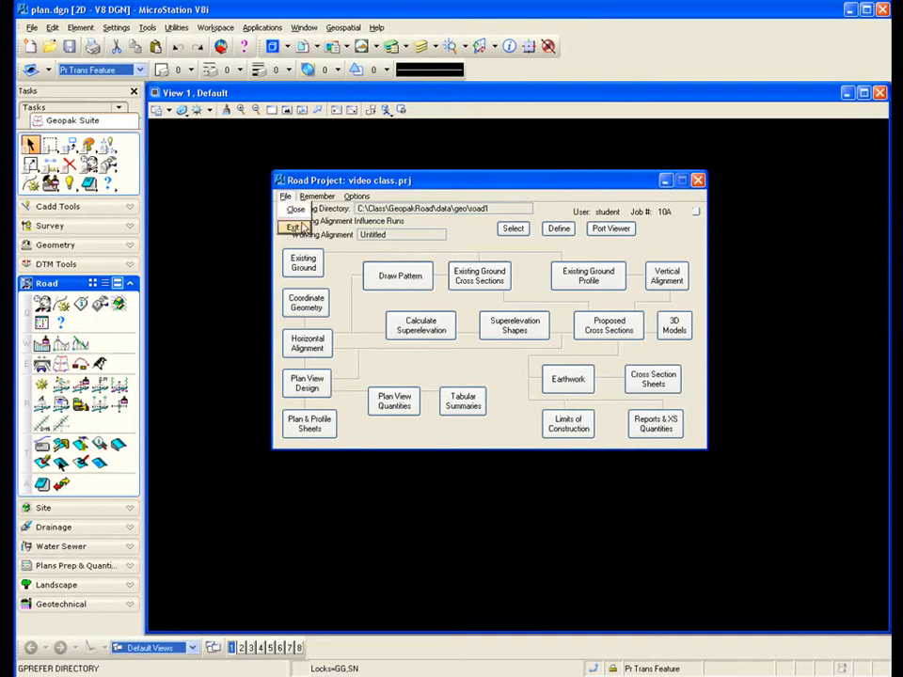
mouse_move(318, 196)
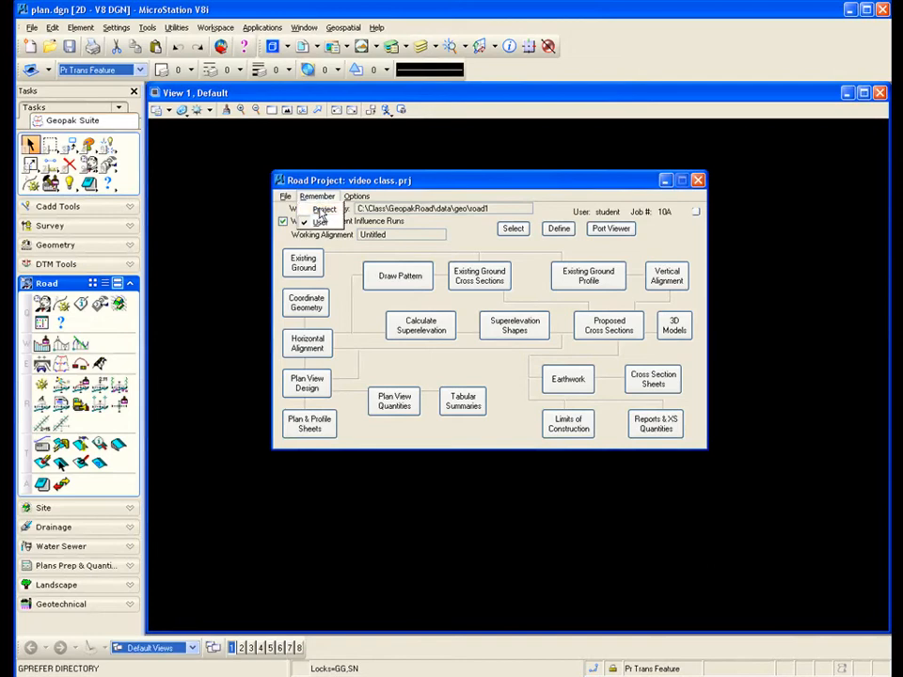
left_click(320, 219)
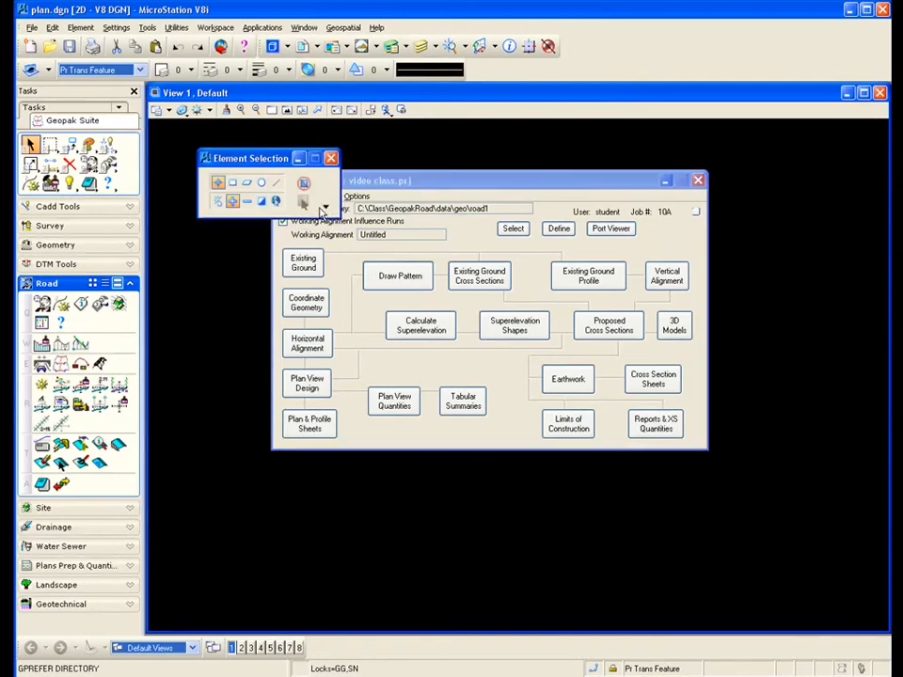
left_click(328, 156)
left_click(316, 195)
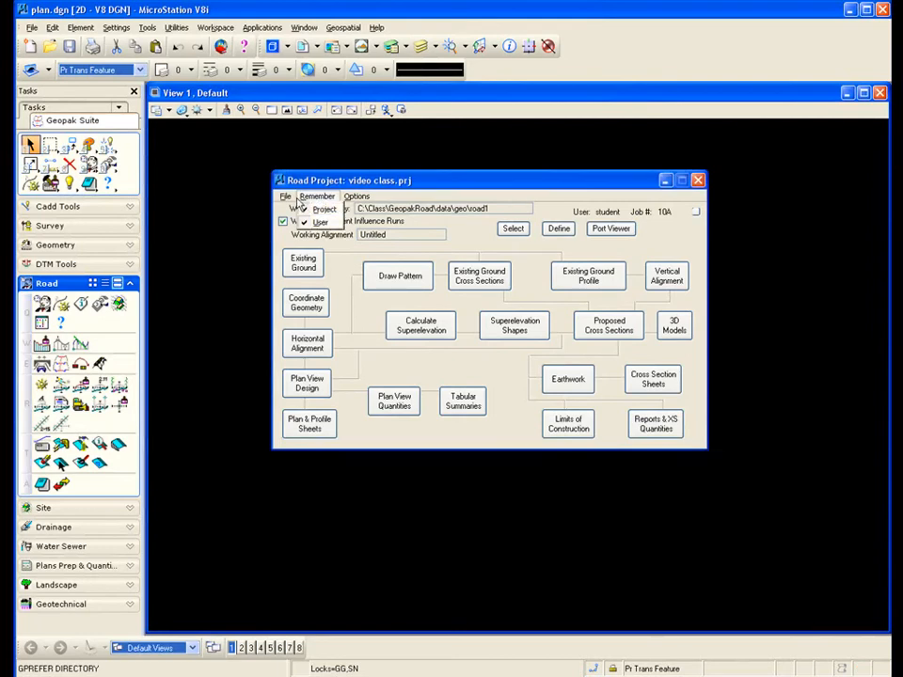
Step: Exit Road Project and restart it with the remembered project, closing Element Selection and repositioning the Road Project dialog
mouse_move(285, 196)
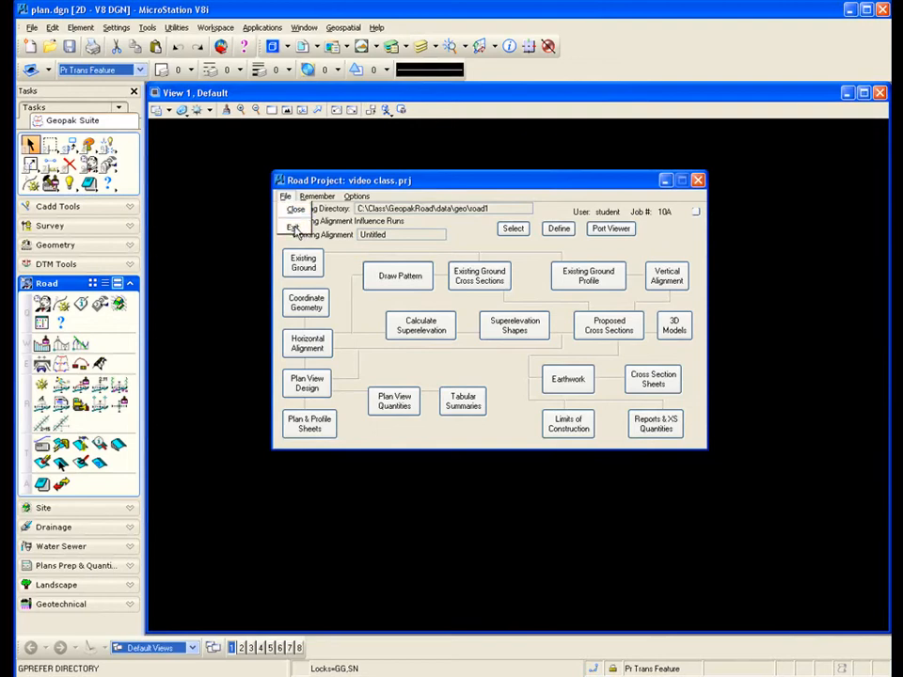
left_click(294, 230)
left_click(331, 155)
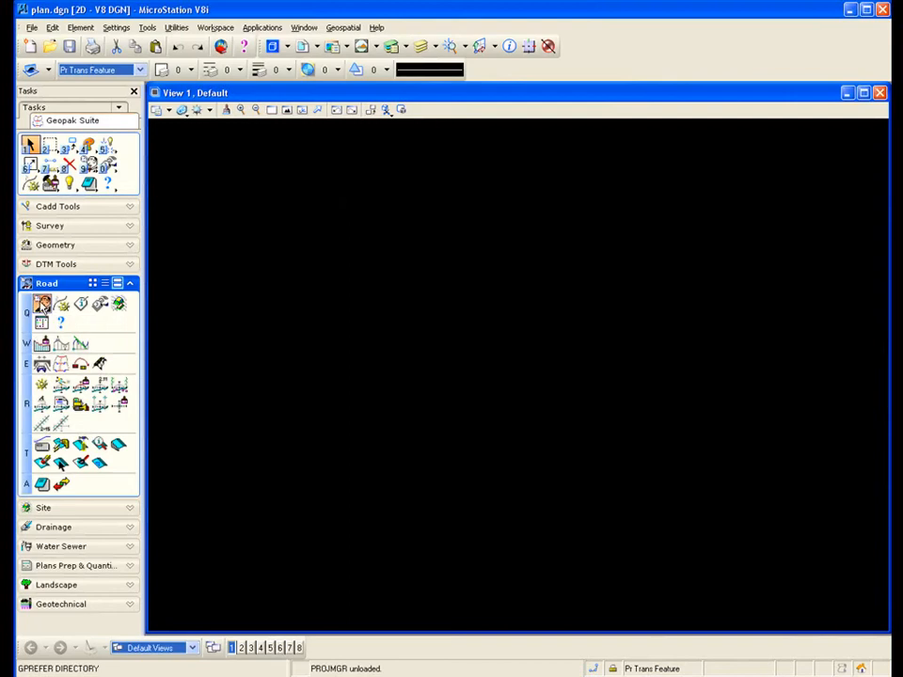
left_click(41, 306)
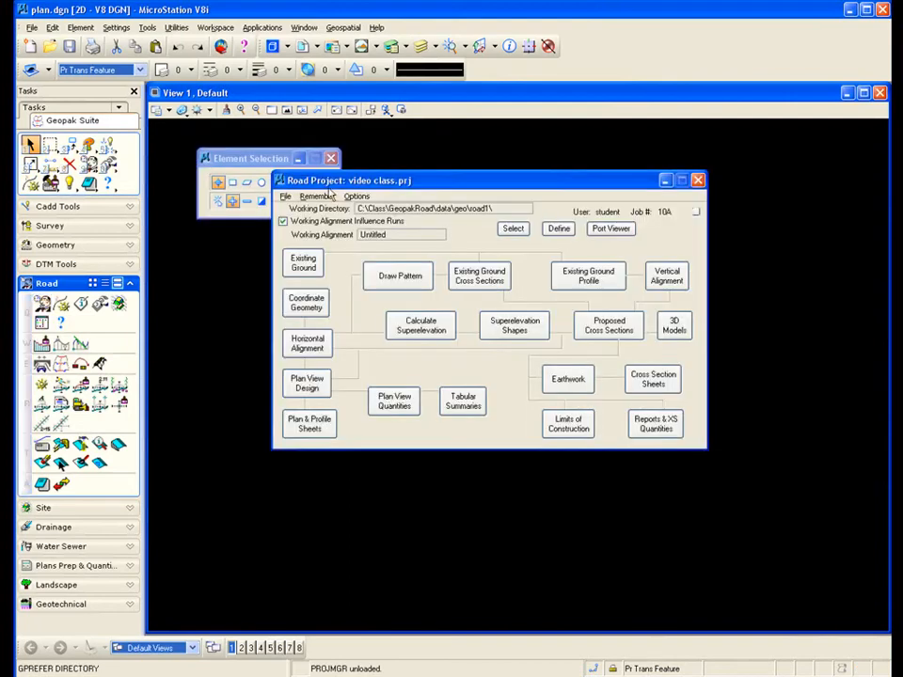
left_click_drag(404, 184, 421, 211)
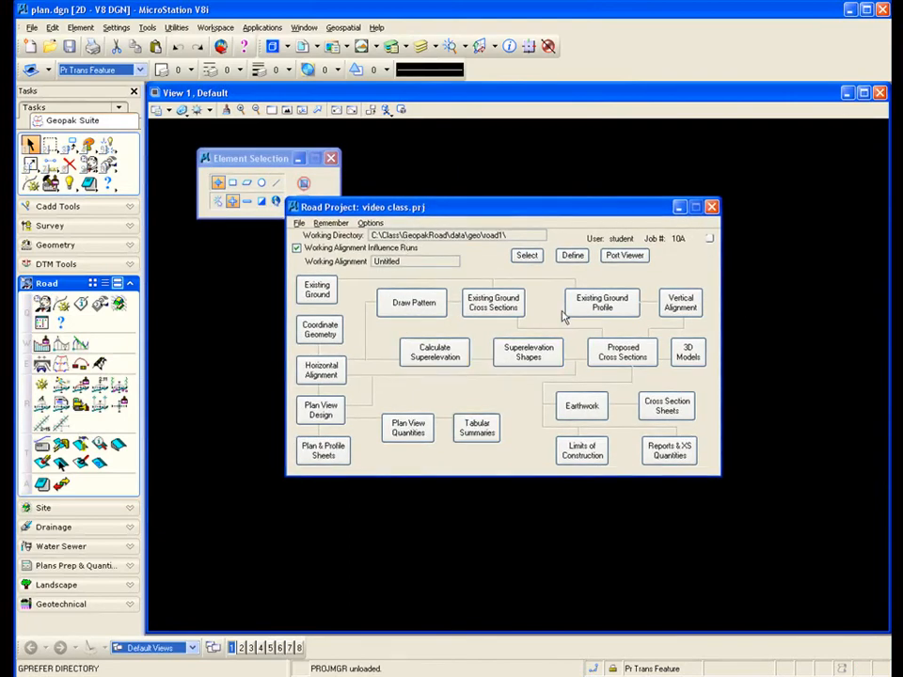
left_click(331, 158)
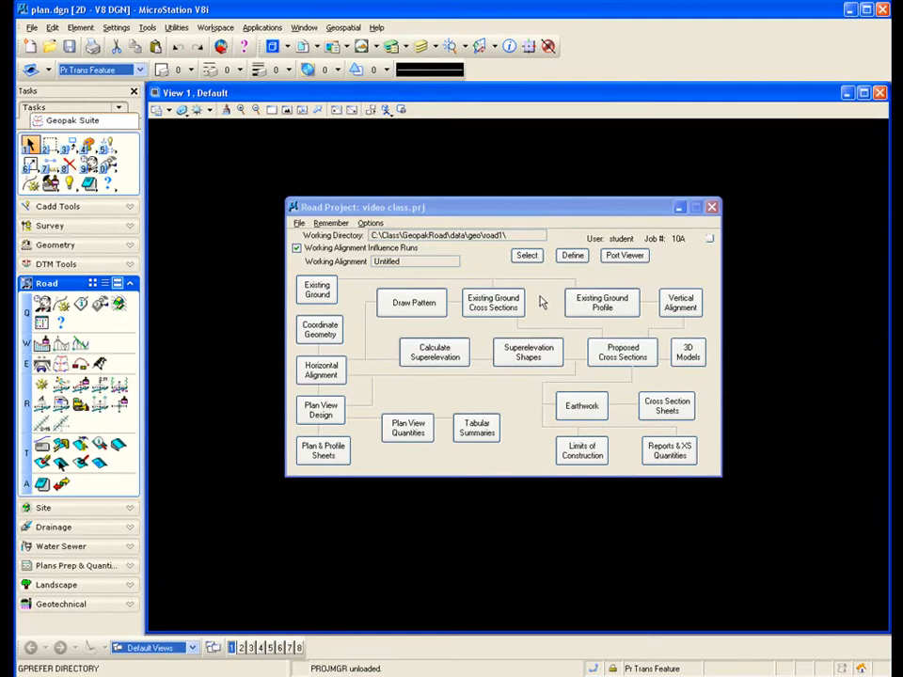
left_click_drag(469, 209, 470, 192)
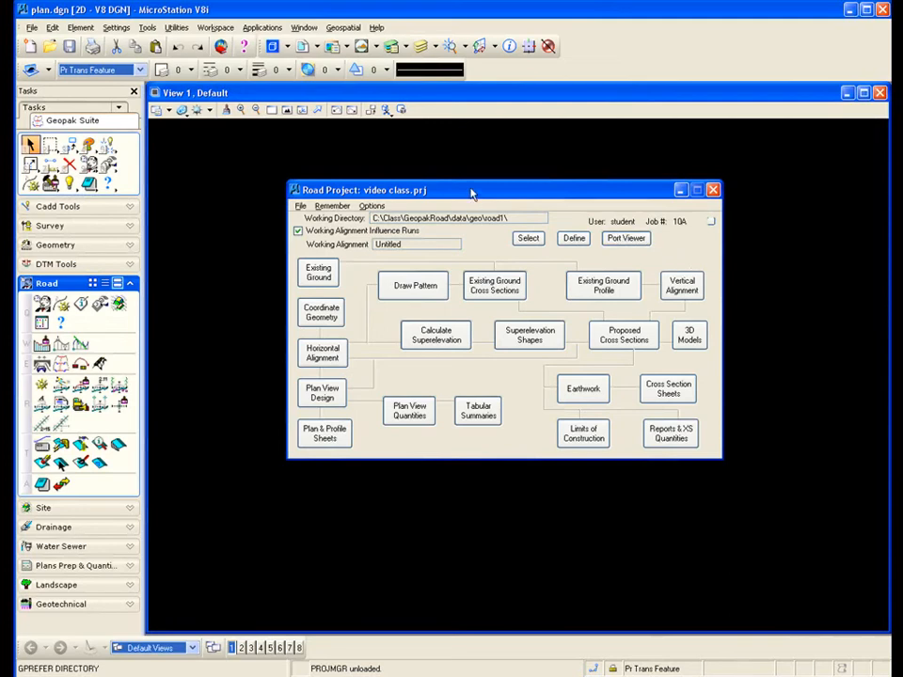
left_click_drag(472, 193, 484, 186)
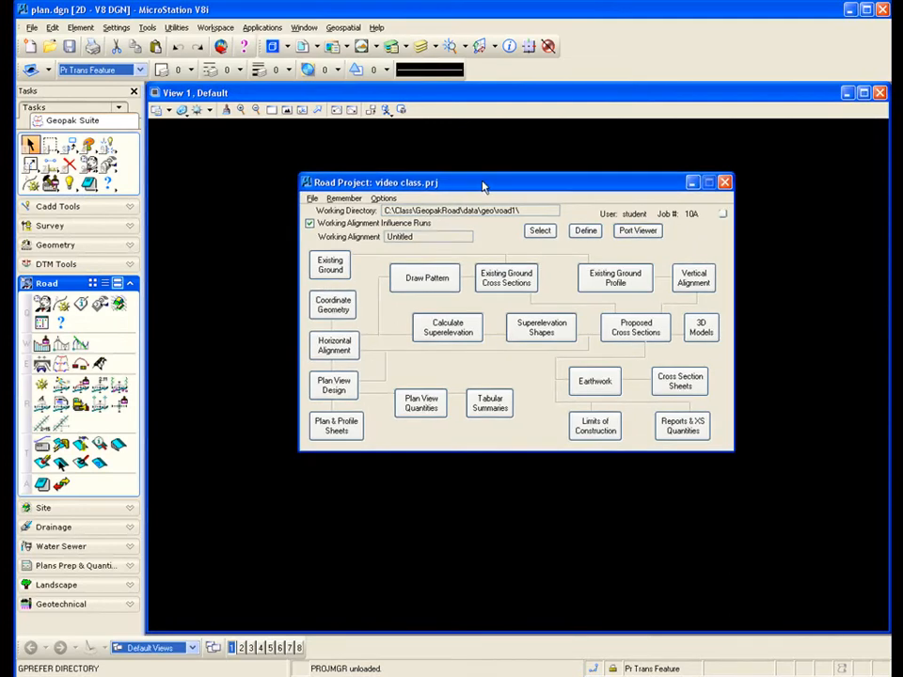
Step: Turn off remembering of the project, leaving only the user remembered, and exit Road Project
left_click(345, 199)
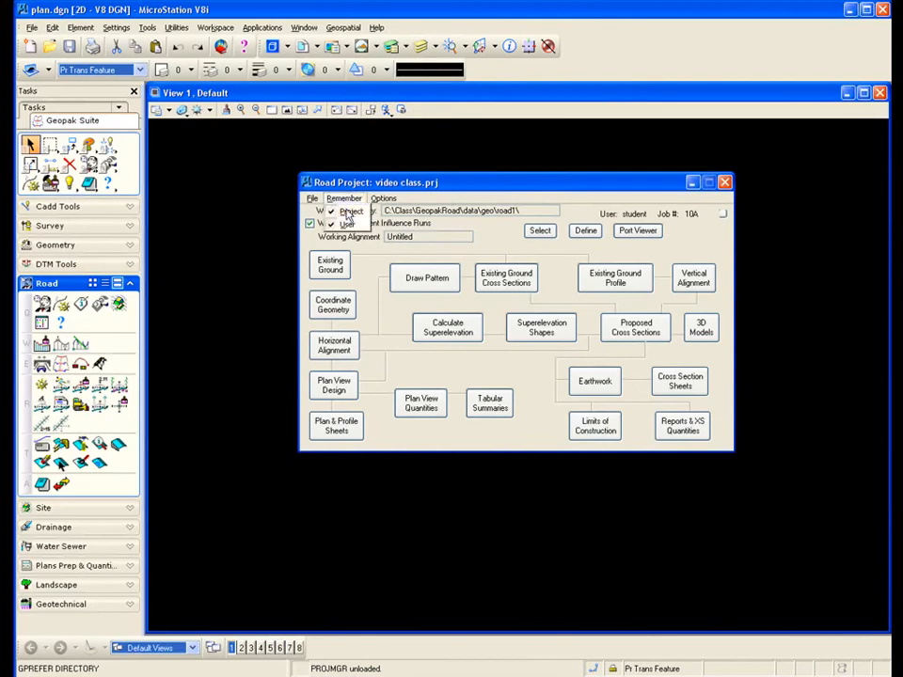
key("Escape")
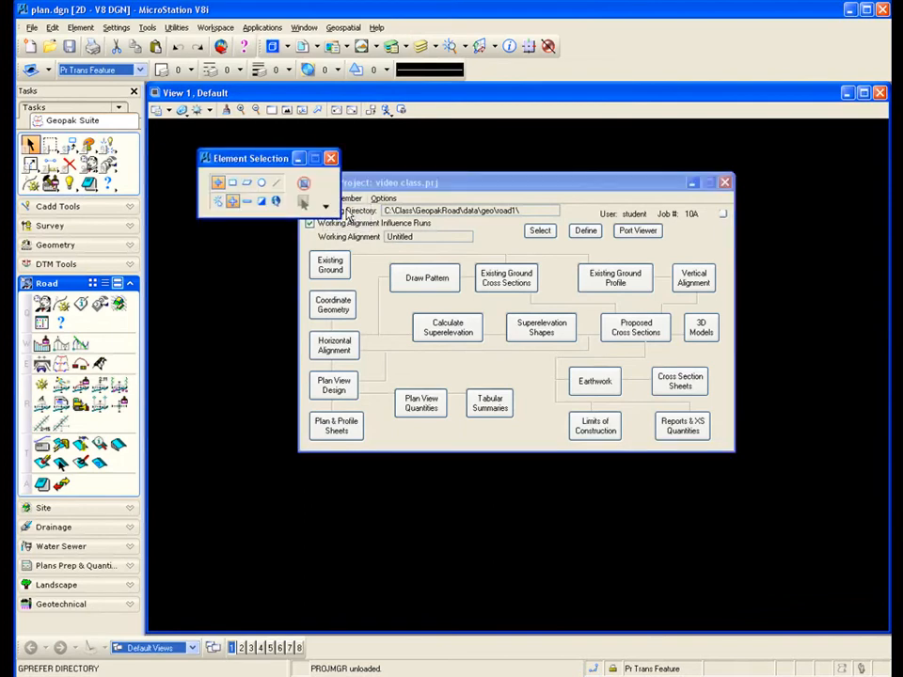
left_click(331, 159)
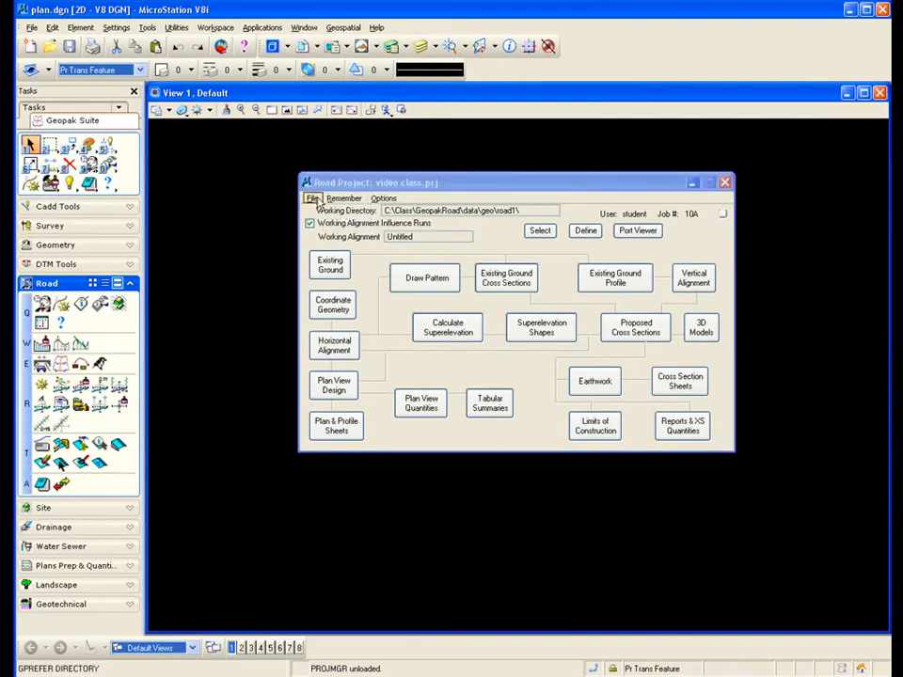
left_click(312, 198)
left_click(319, 232)
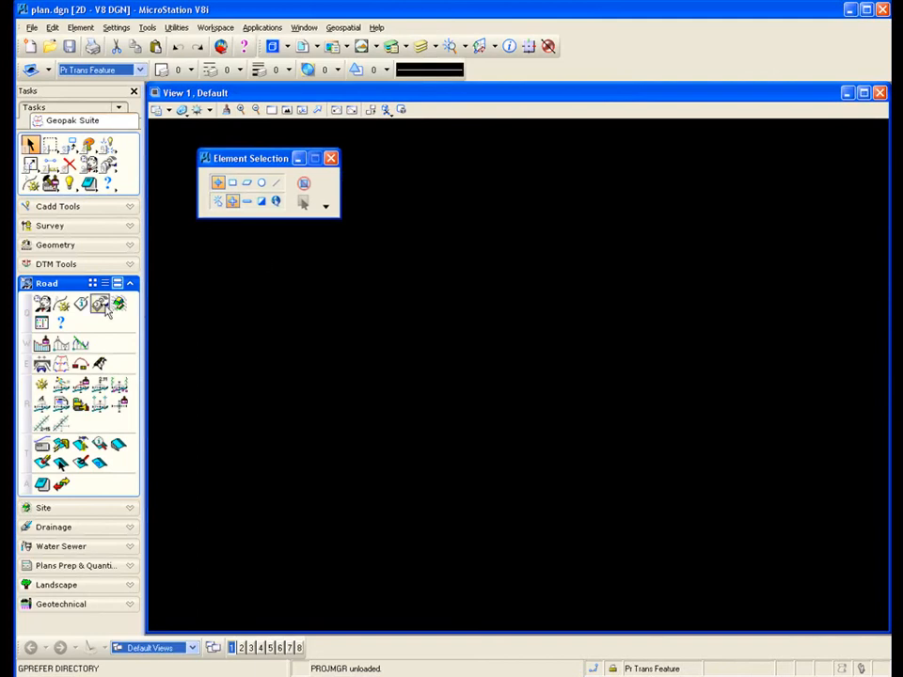
Step: Reopen video class.prj through the Project Manager, close Element Selection and move the Road Project dialog higher in the view
left_click(42, 304)
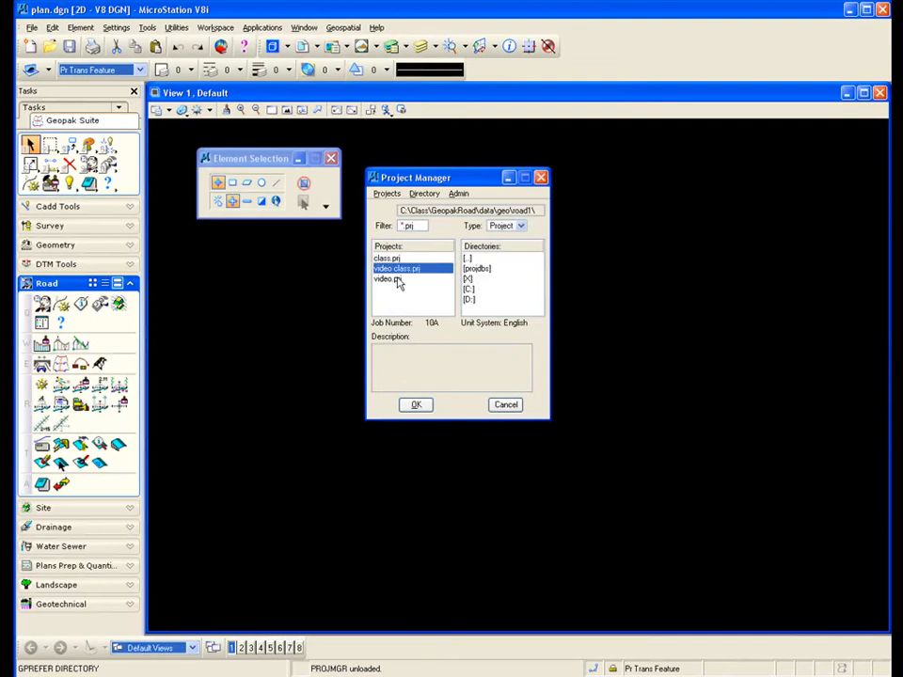
left_click(416, 404)
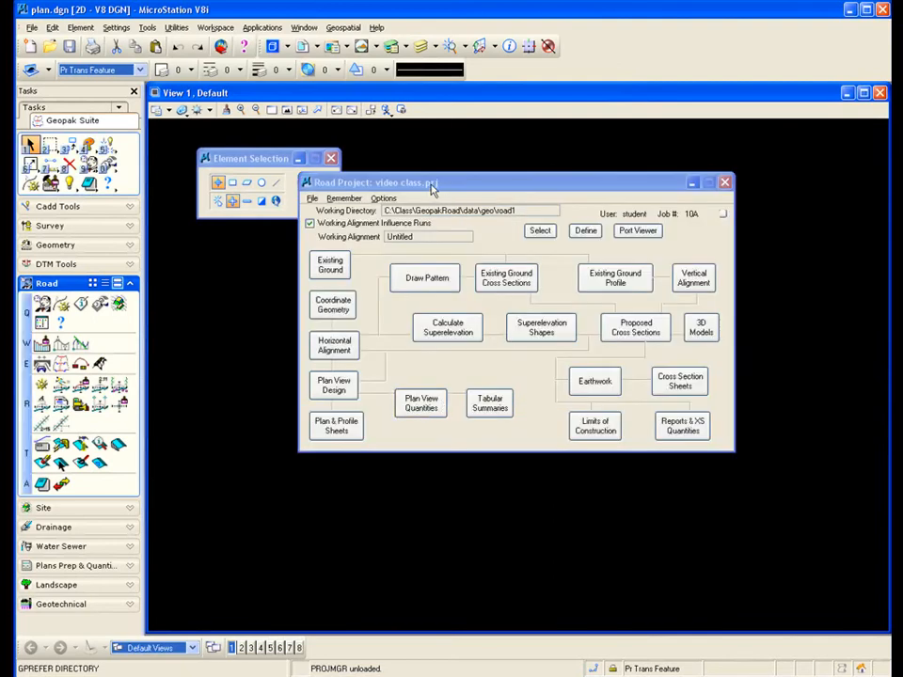
left_click_drag(452, 181, 451, 170)
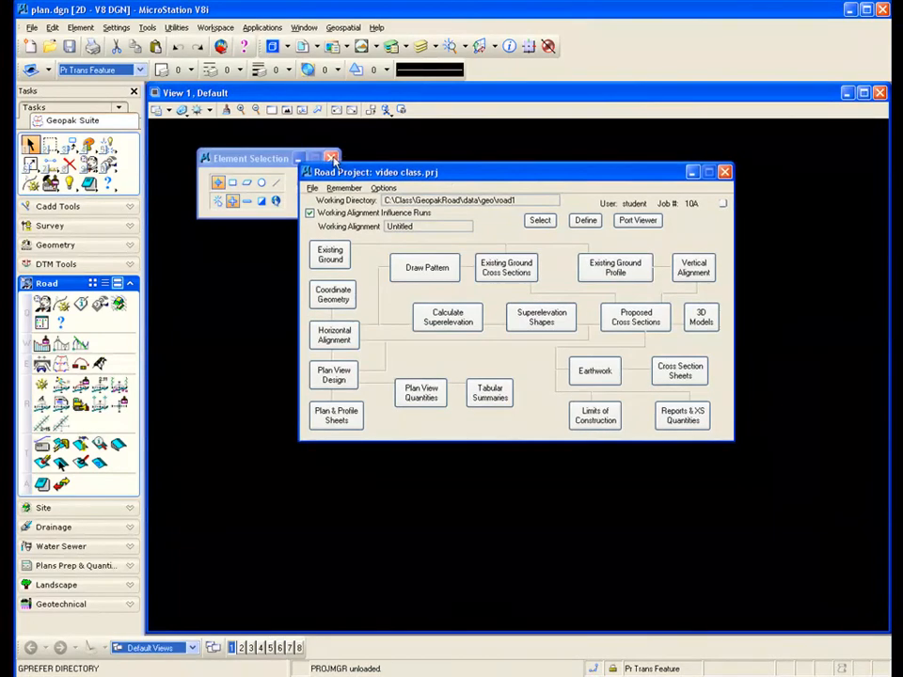
left_click(332, 158)
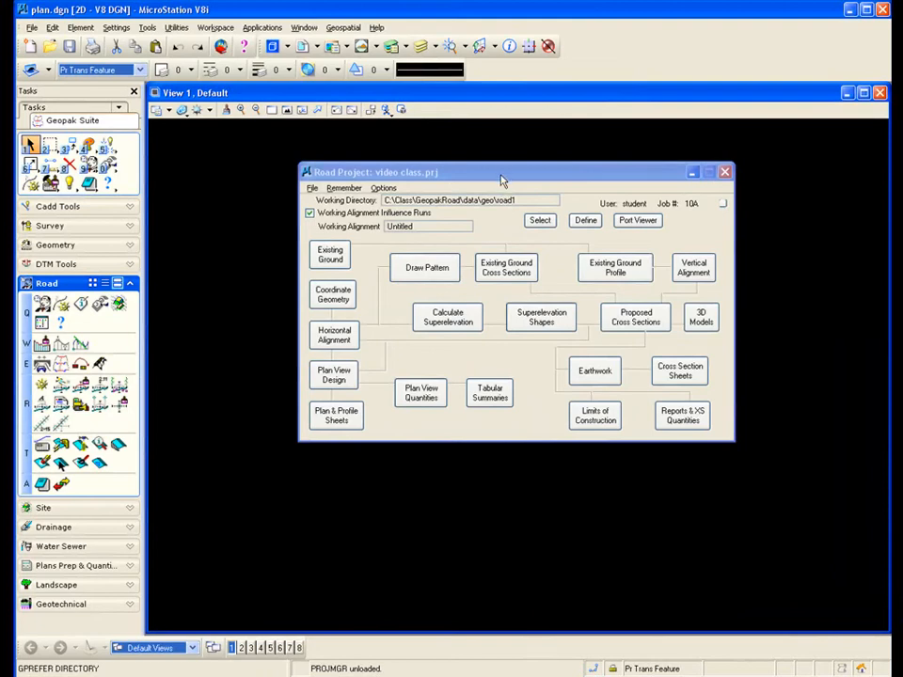
left_click_drag(502, 175, 501, 163)
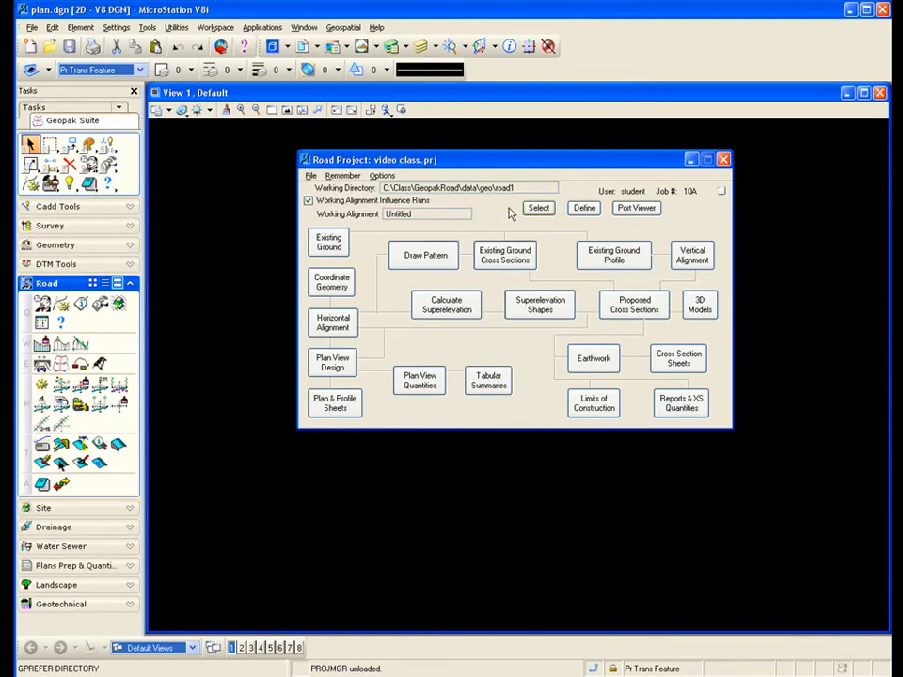
Step: Examine the working alignment definition's categories from Plan View through Profile View and Cross Section View to DTM, and cancel without defining anything
left_click(584, 208)
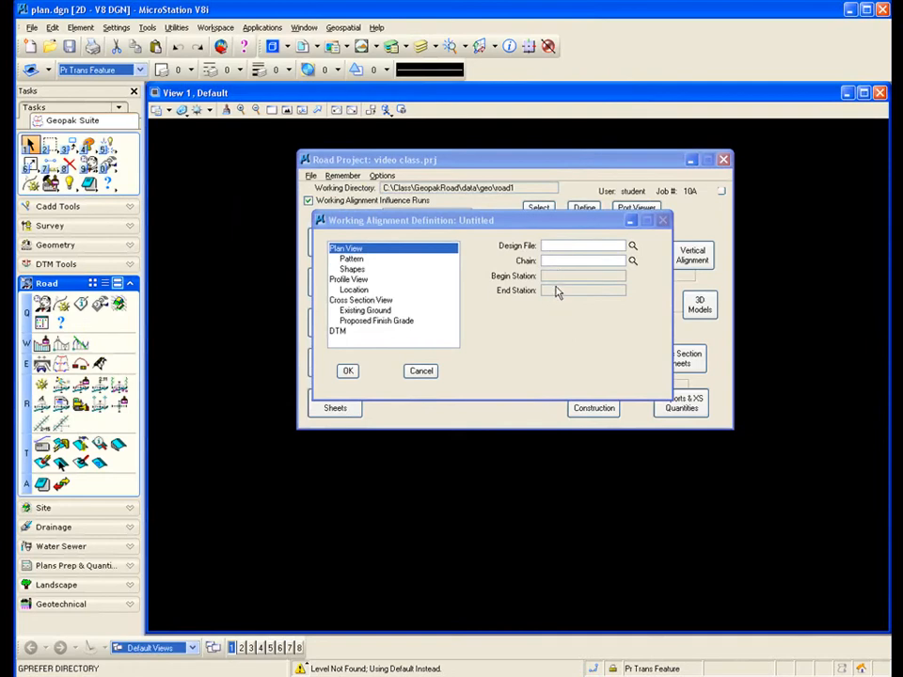
left_click(355, 261)
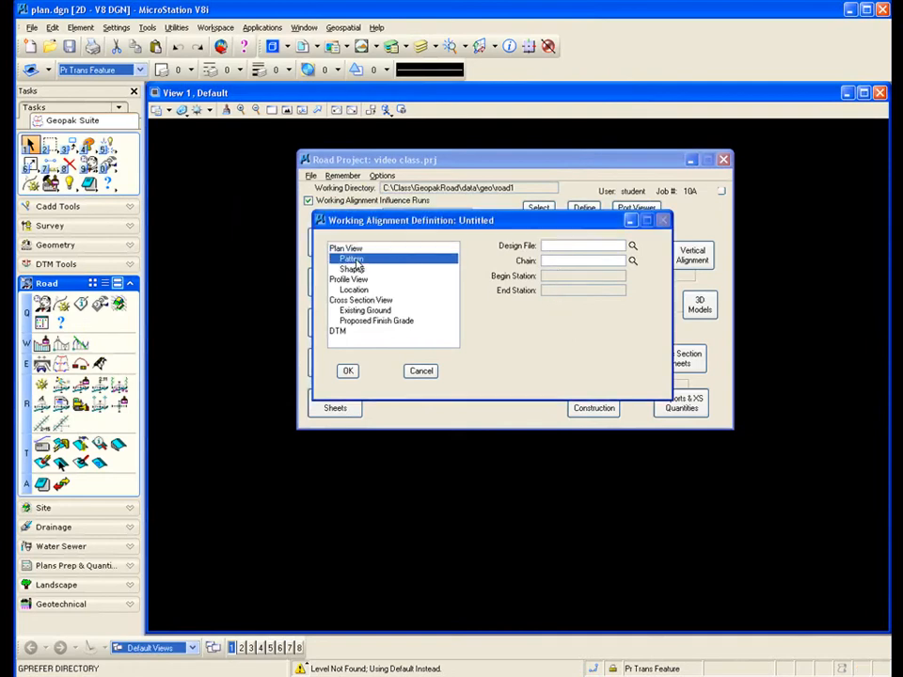
left_click(355, 269)
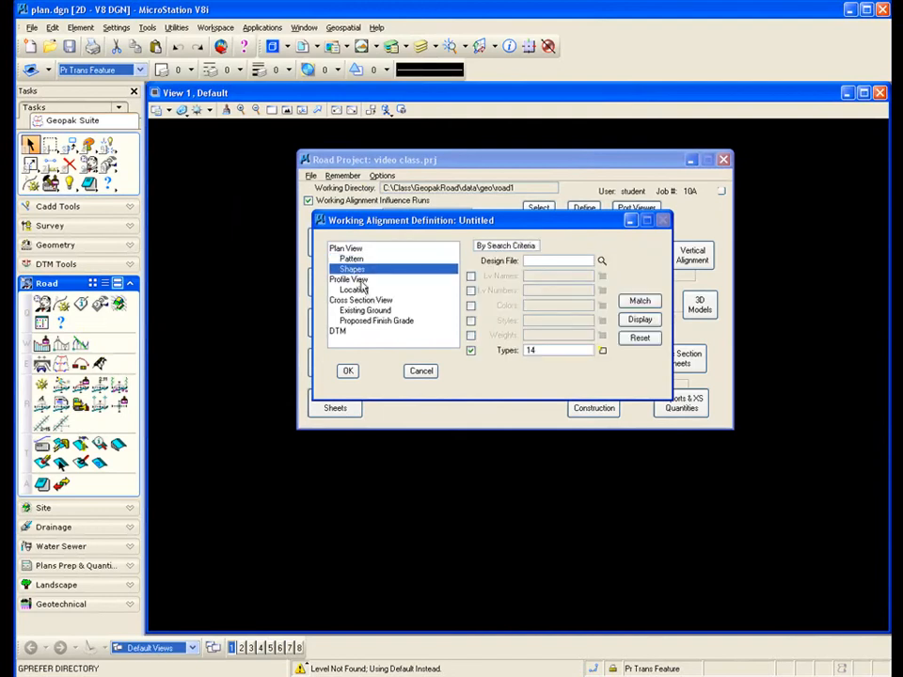
left_click(352, 279)
left_click(363, 291)
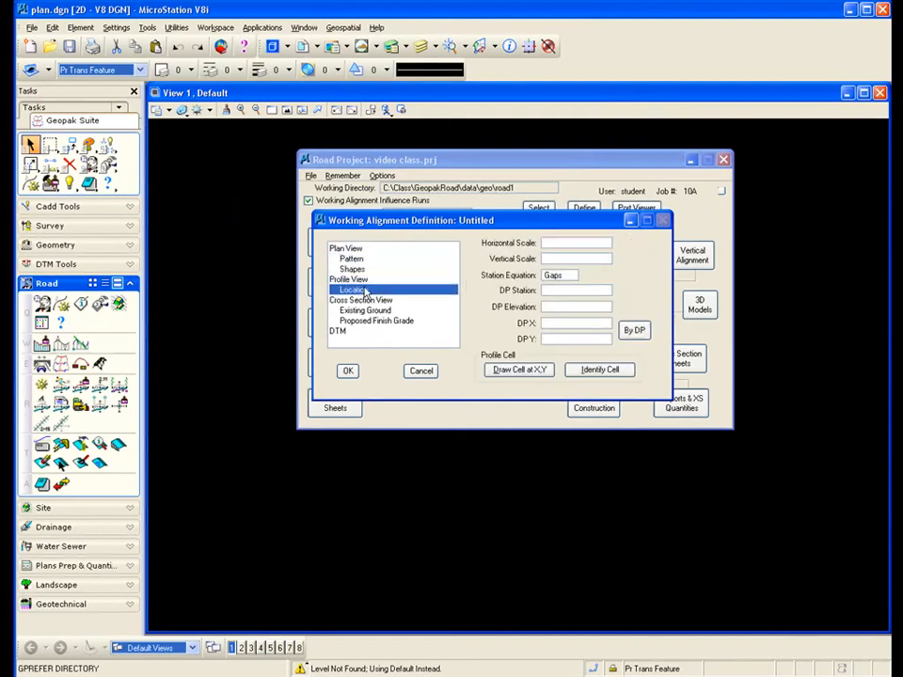
left_click(362, 300)
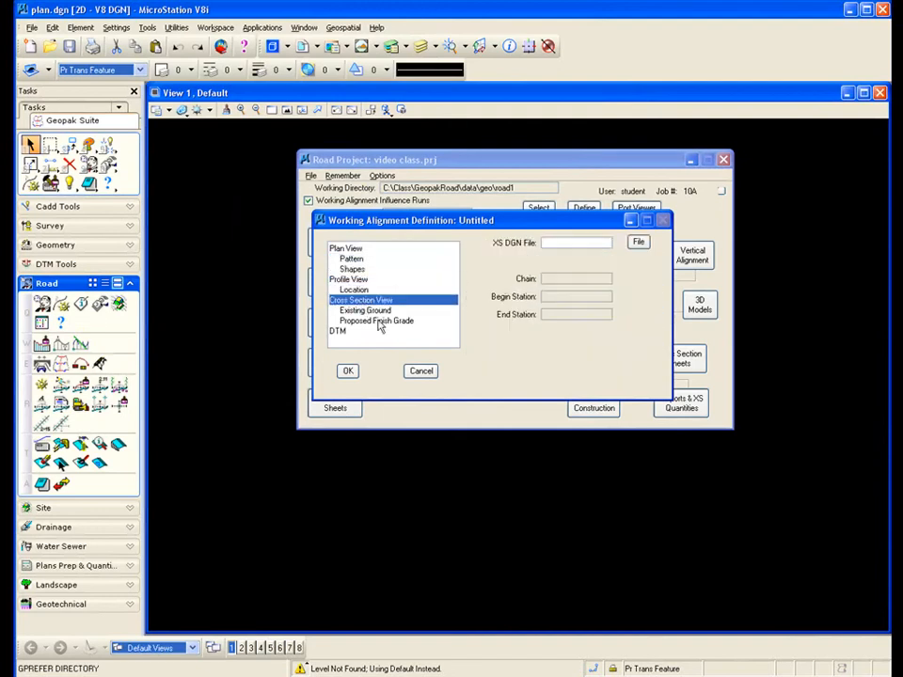
left_click(358, 312)
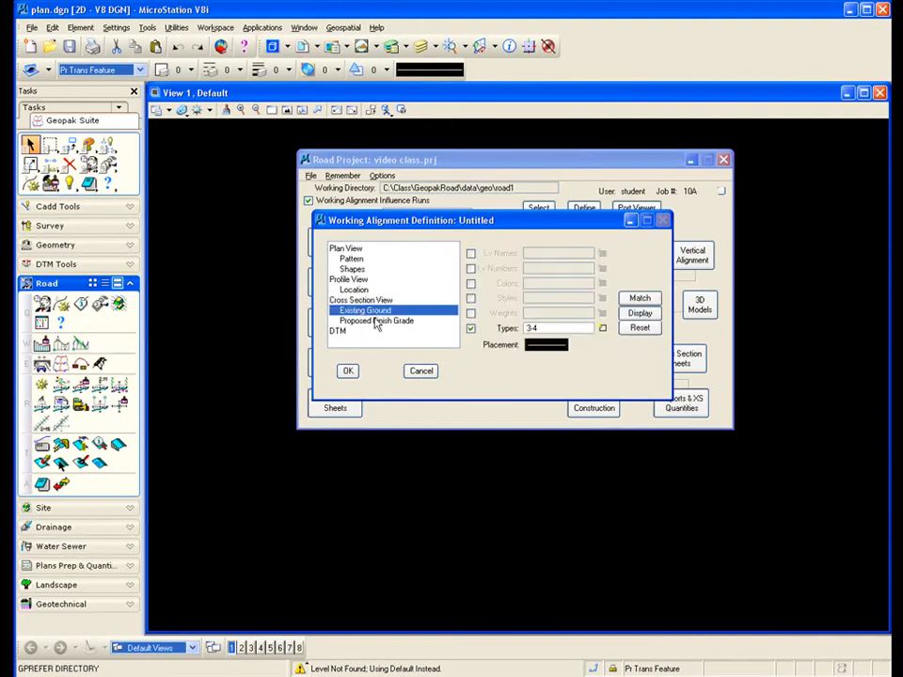
left_click(370, 321)
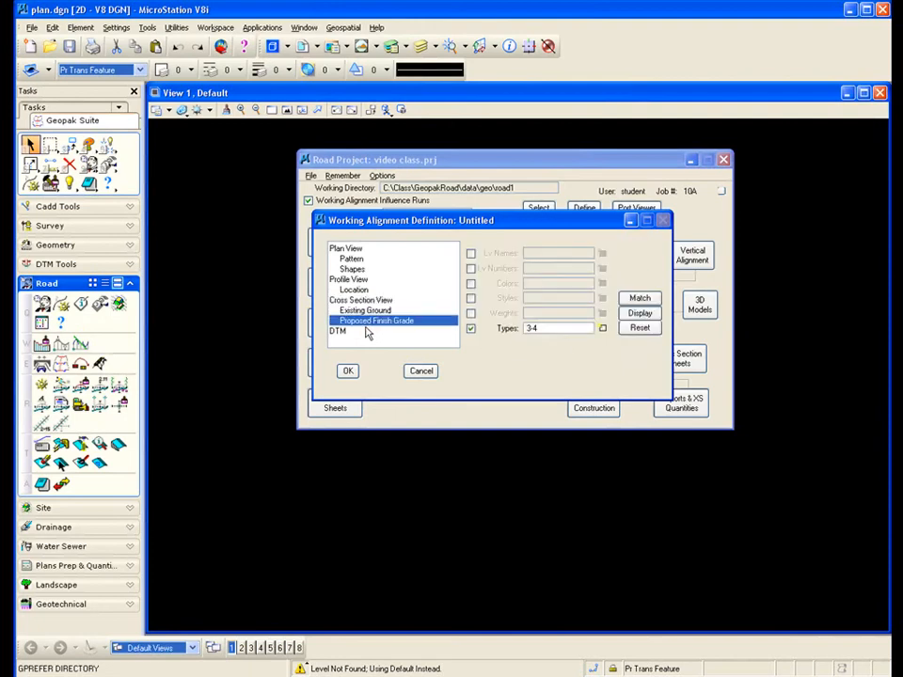
left_click(346, 332)
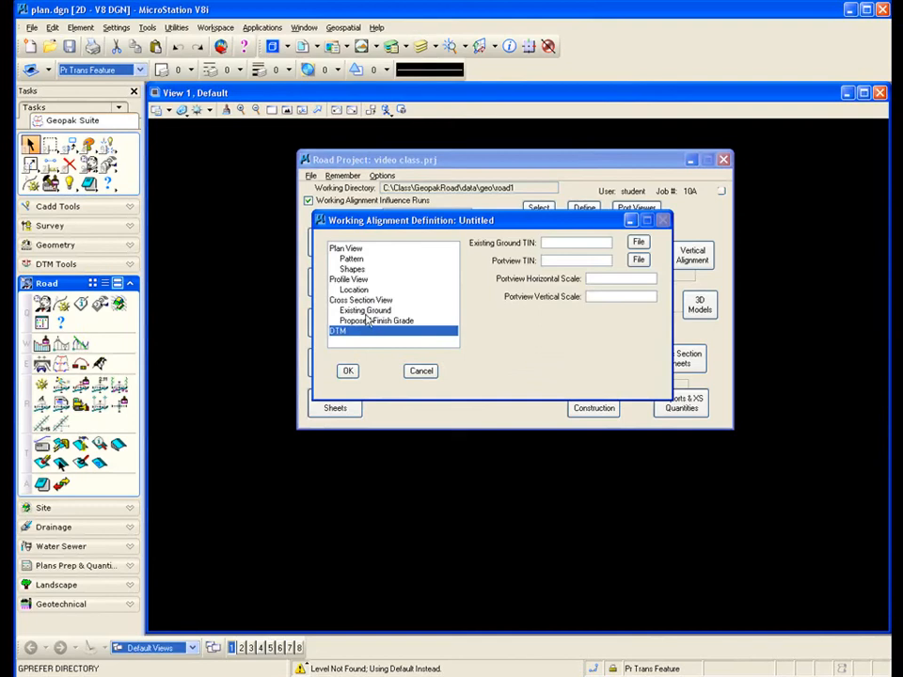
left_click(422, 372)
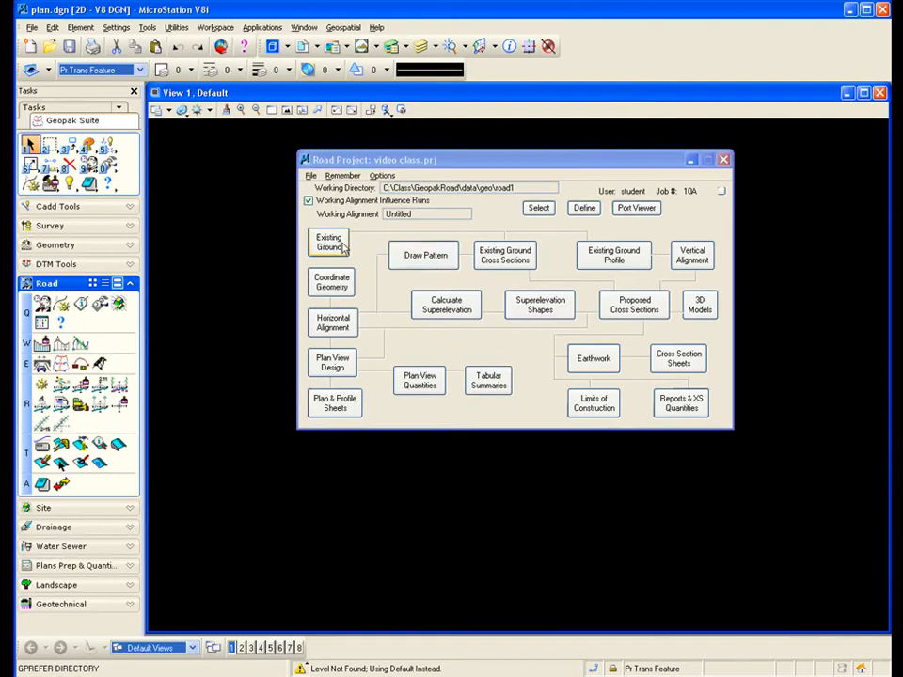
Step: View the Coordinate Geometry window for job 10A from the Road Project dialog, and close it together with Element Selection
left_click_drag(449, 160, 450, 146)
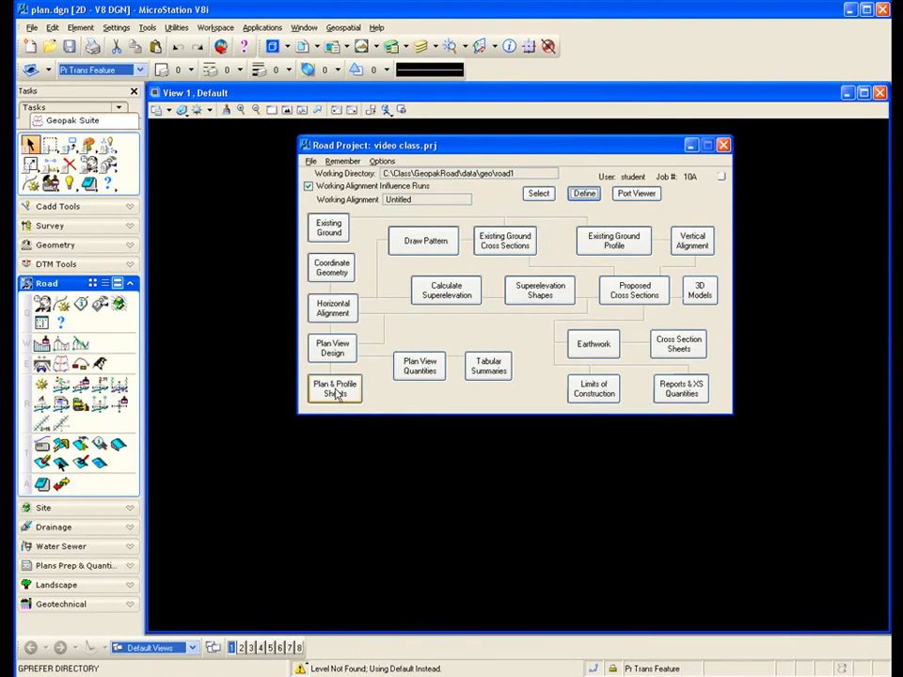
left_click(332, 271)
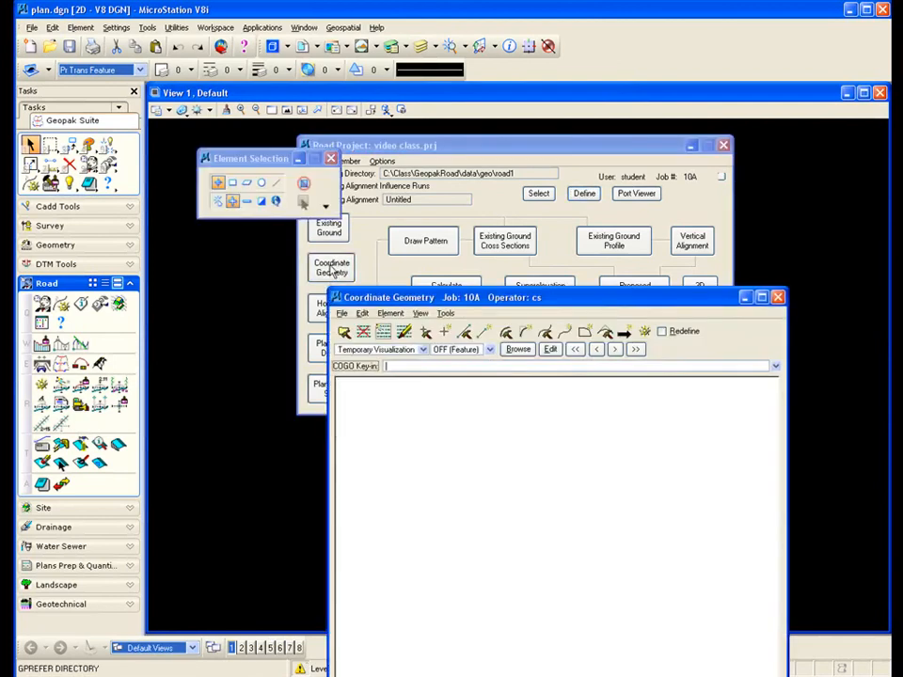
left_click_drag(436, 297, 402, 202)
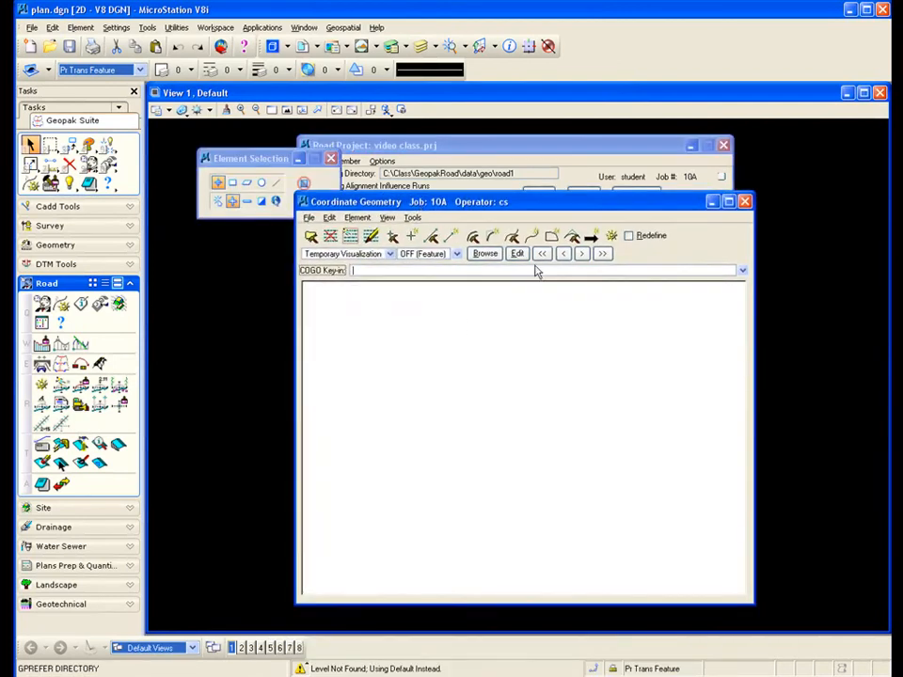
left_click(331, 158)
left_click_drag(462, 202, 447, 200)
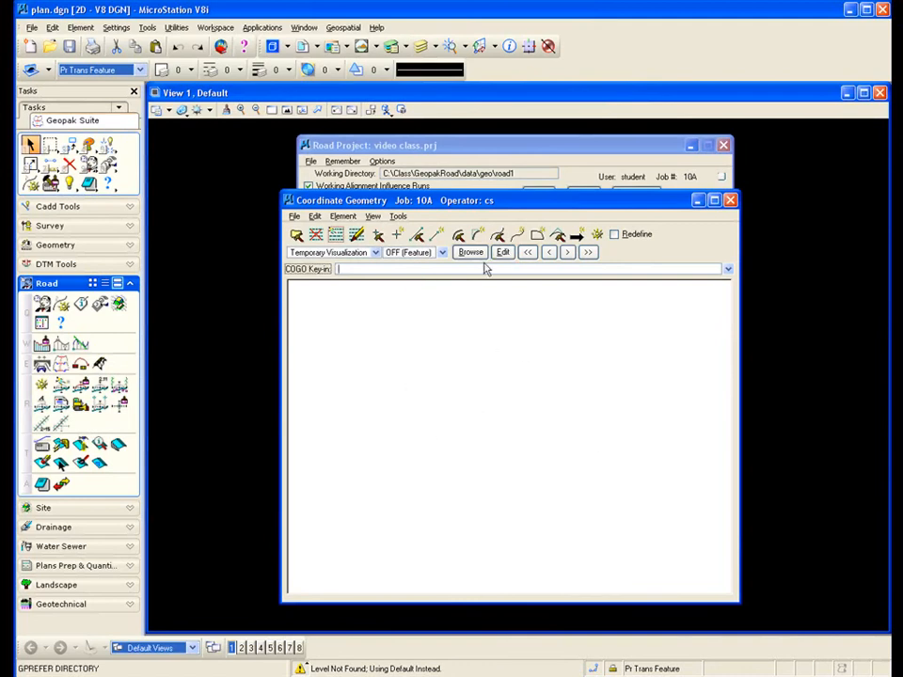
left_click(731, 201)
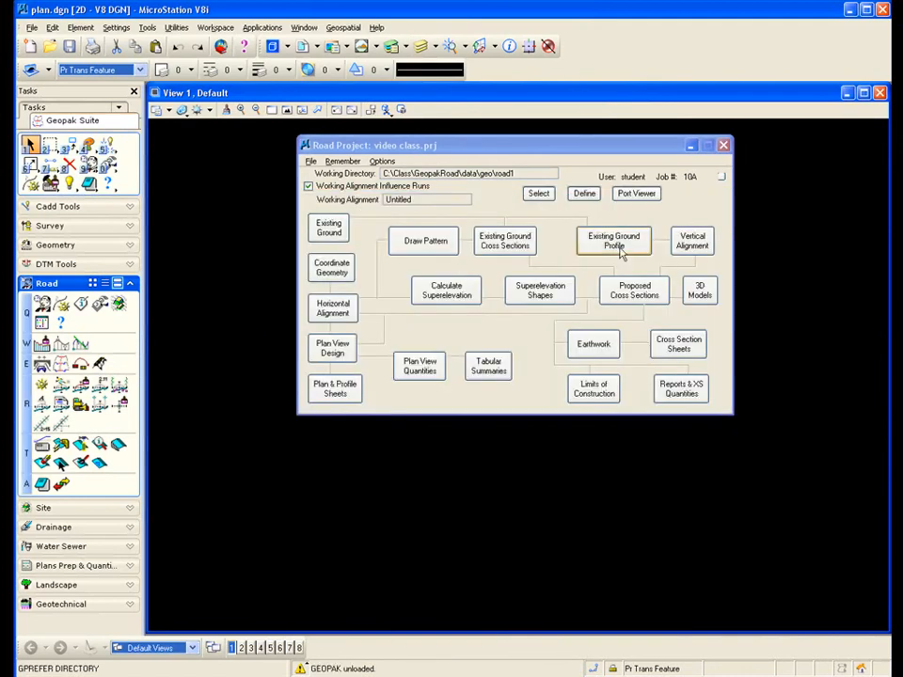
Step: Create a new run named xs3:1 for the Existing Ground Cross Sections, leaving its description blank
left_click(503, 245)
left_click_drag(393, 199, 413, 181)
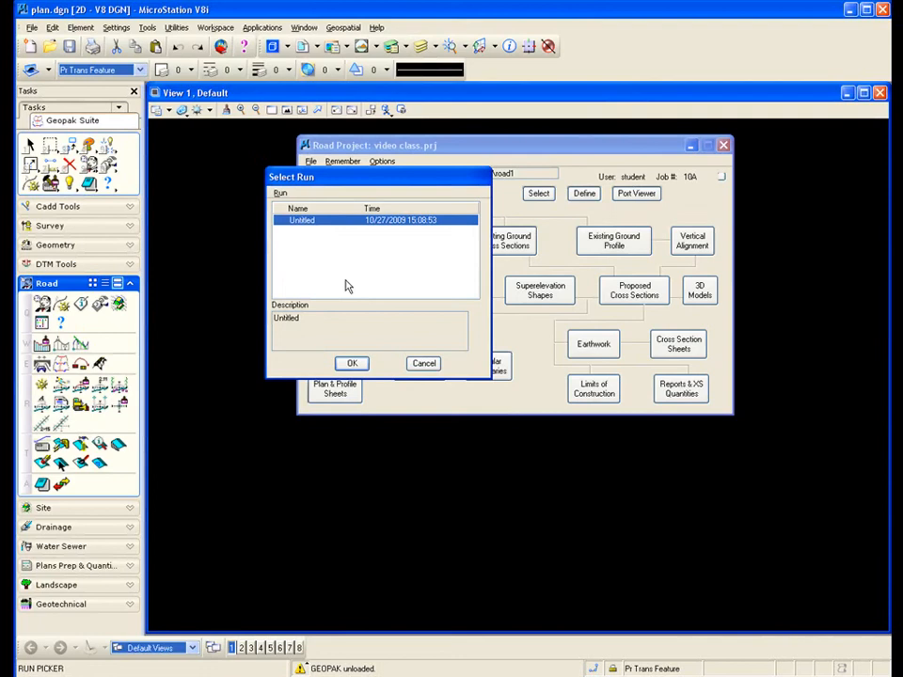
left_click(281, 193)
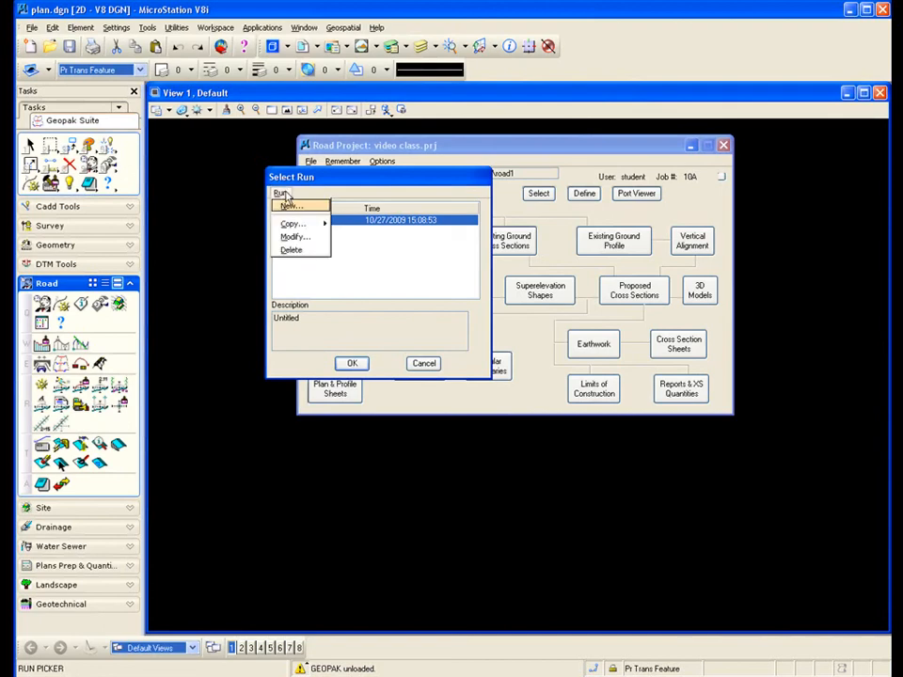
left_click(291, 207)
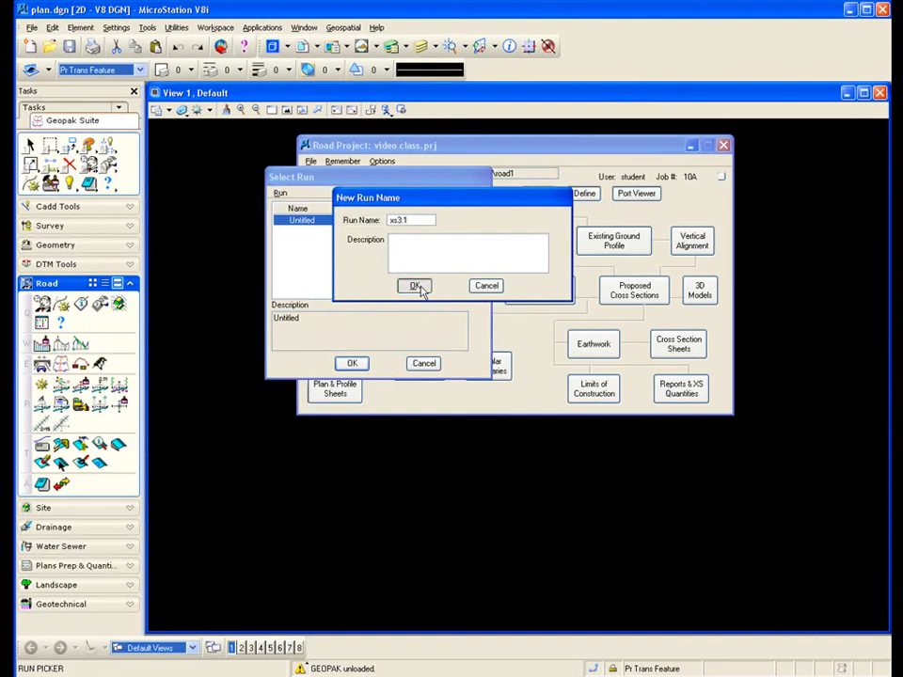
left_click(413, 286)
Step: View run xs3:1 in the Draw Cross Sections dialog, and close it together with Element Selection
left_click(307, 231)
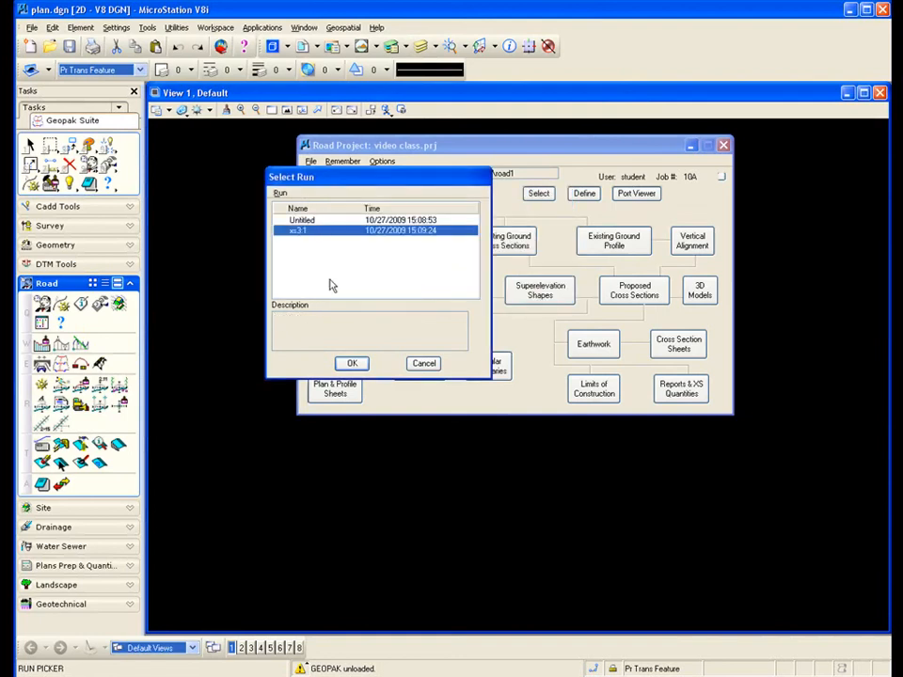
left_click(350, 363)
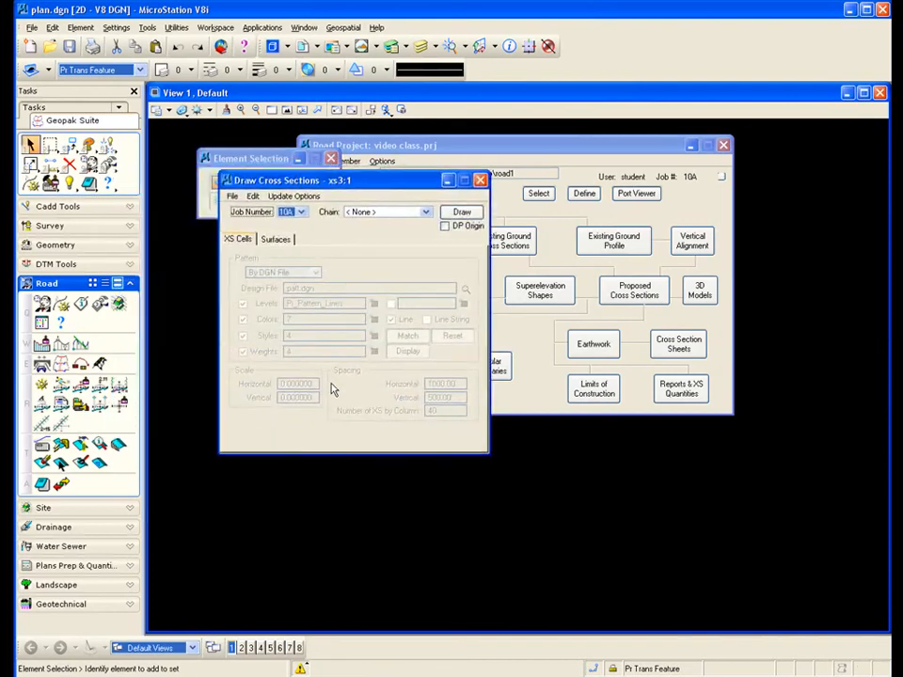
left_click(481, 180)
left_click(453, 283)
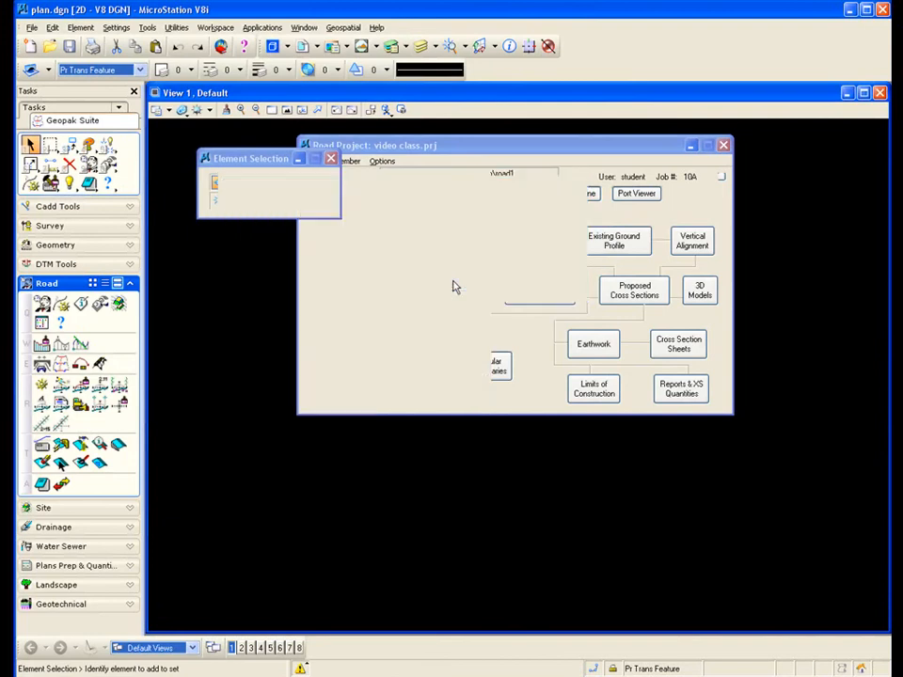
left_click(331, 159)
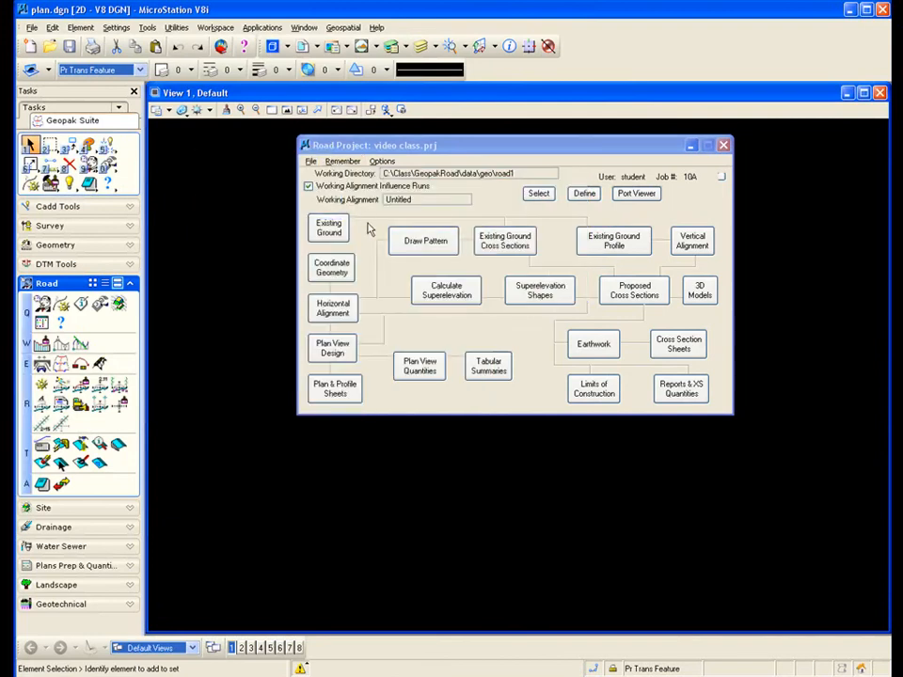
Step: Review run xs3:1 in the Existing Ground Cross Sections run list, cancel without opening it, and close Element Selection
left_click(498, 246)
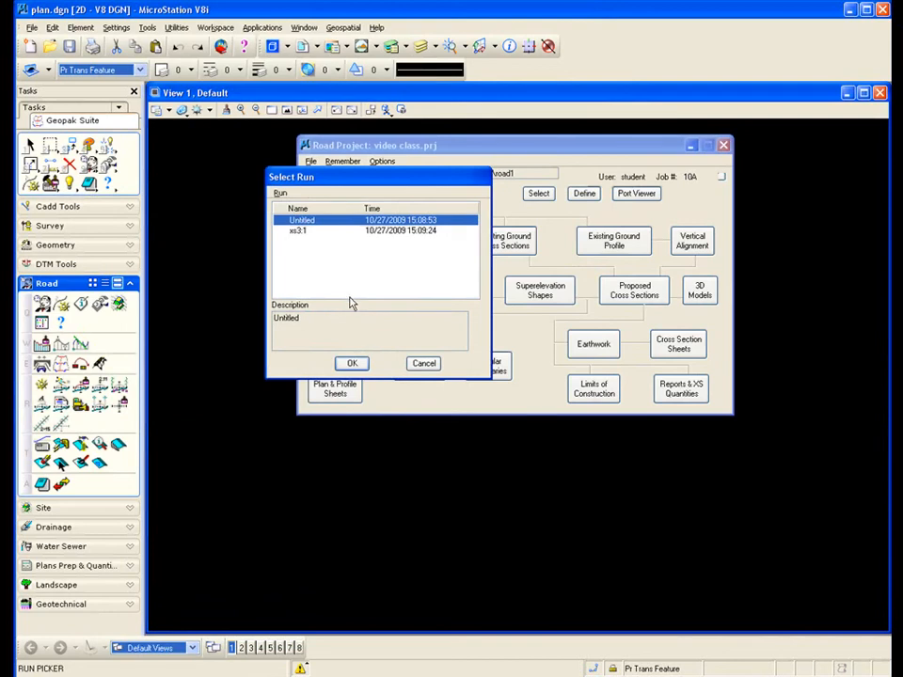
left_click(301, 231)
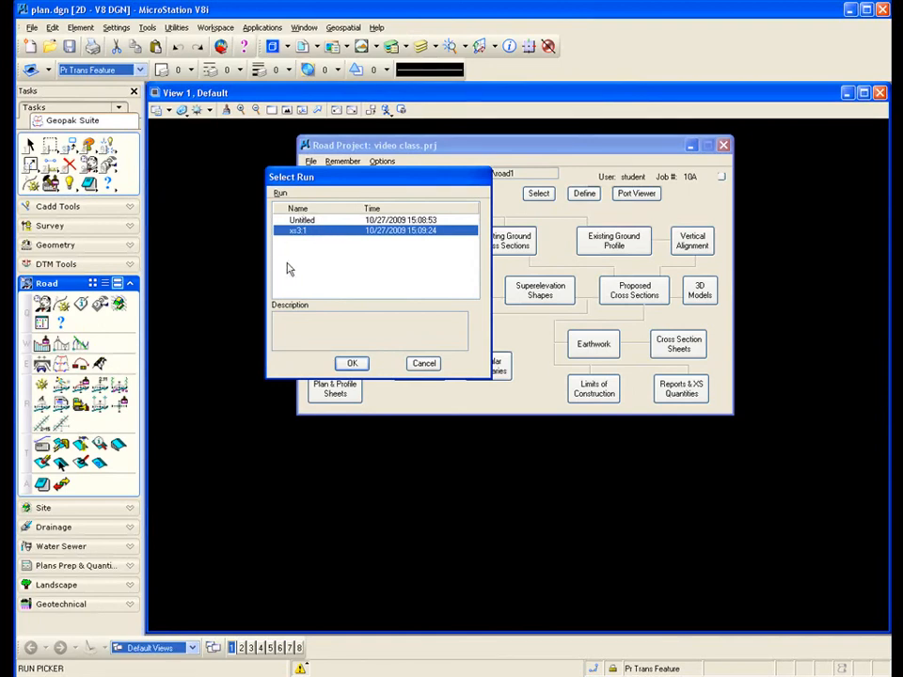
left_click(423, 364)
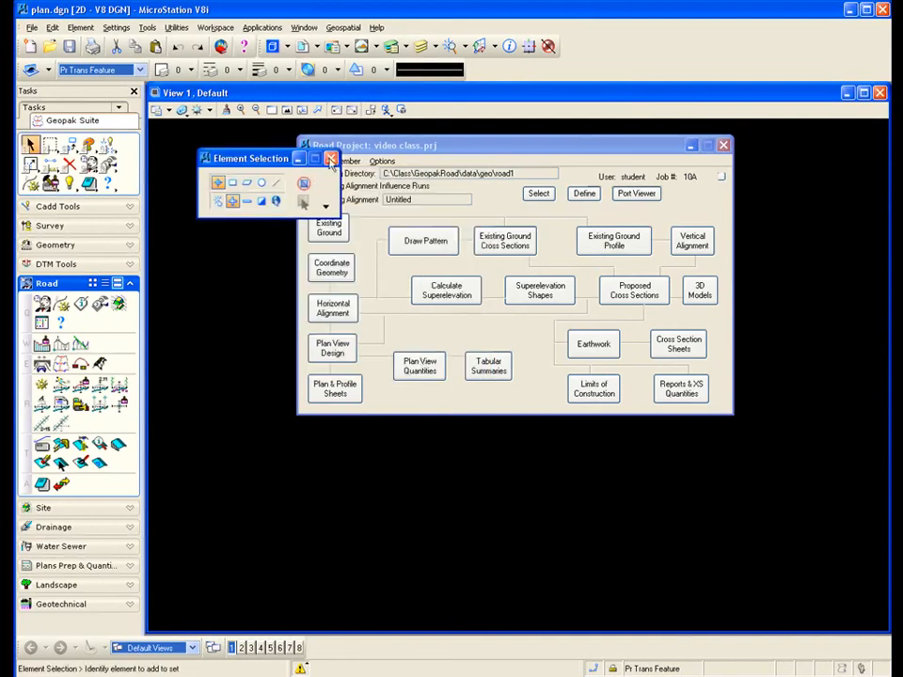
left_click(331, 160)
left_click_drag(510, 148, 500, 150)
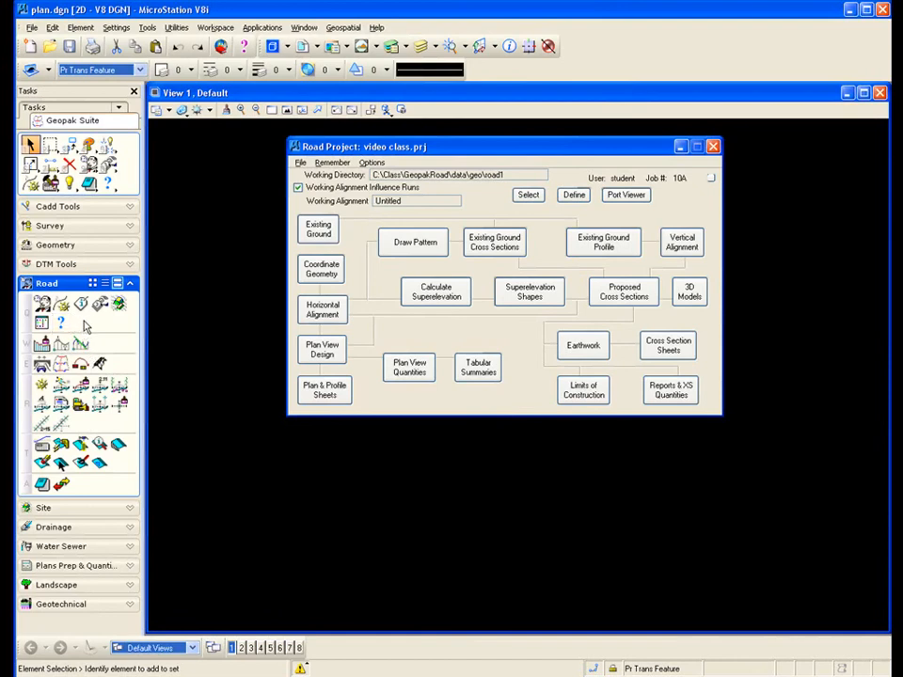
Step: Collapse the Road tools and examine the DTM Tools, Geometry and Cadd Tools task groups one by one, leaving each collapsed
left_click(131, 285)
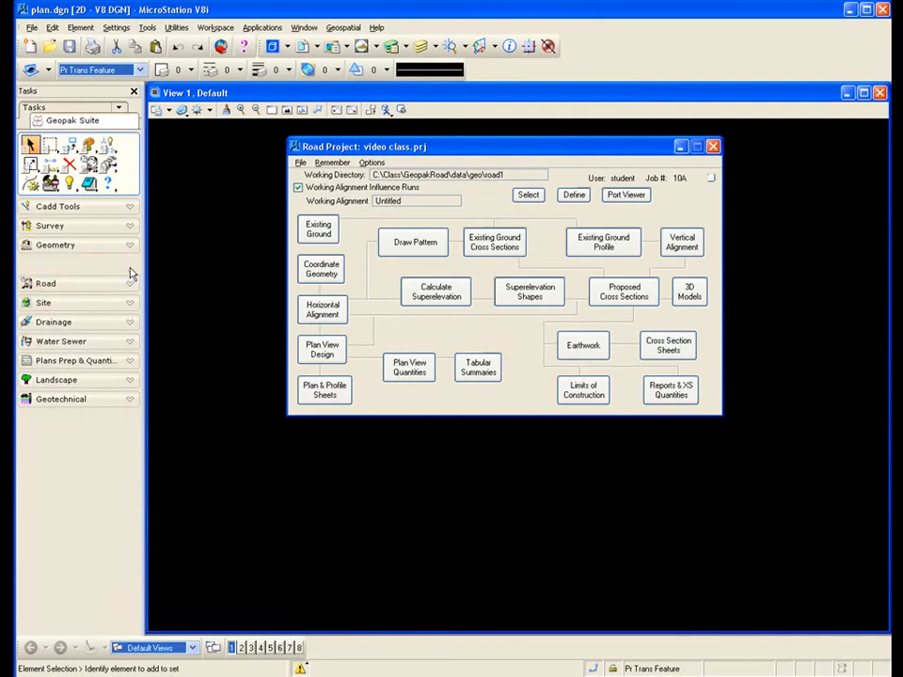
left_click(131, 266)
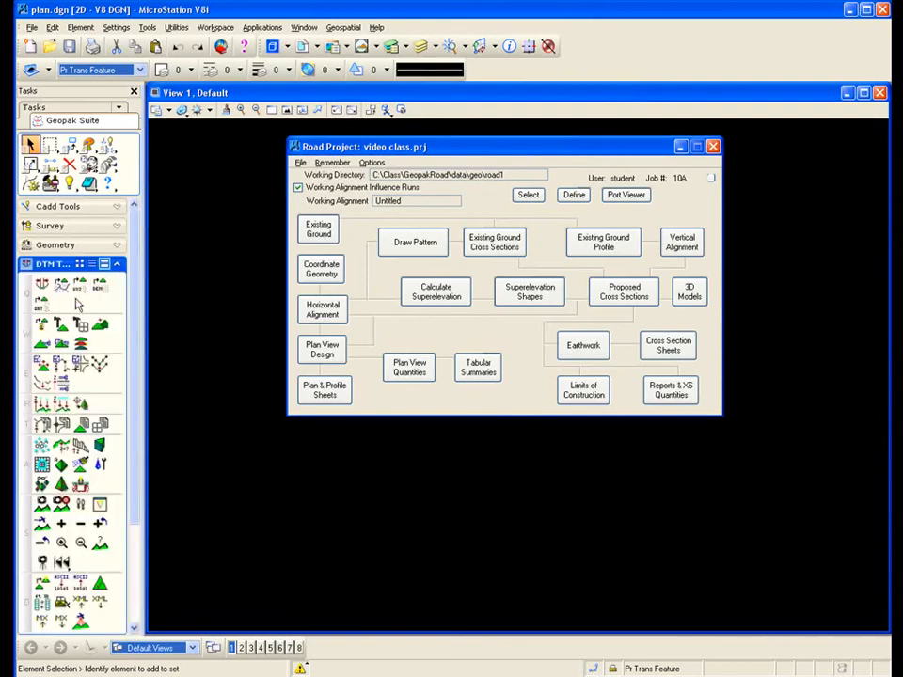
left_click(115, 265)
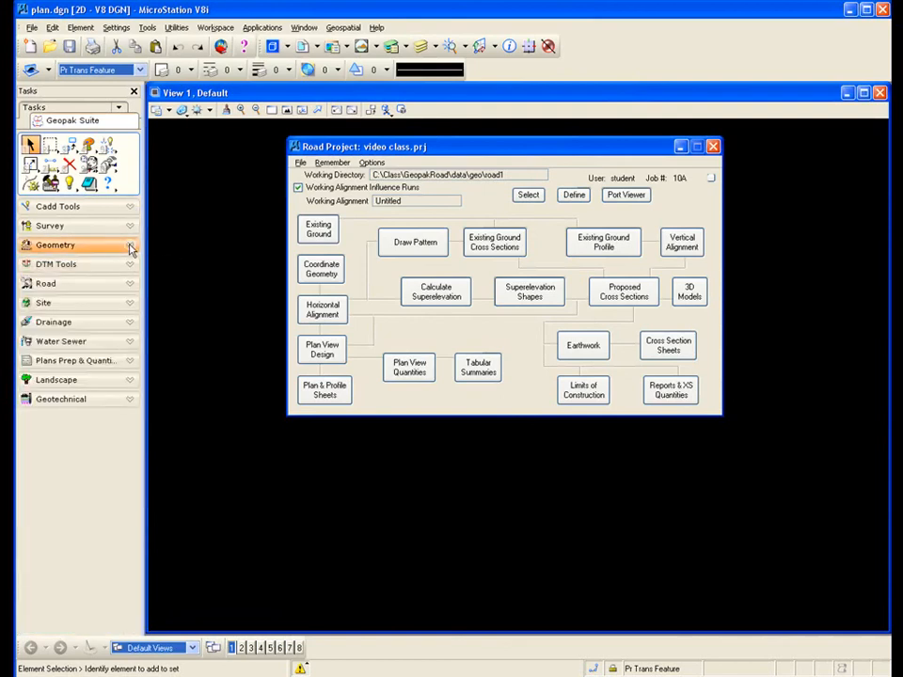
left_click(130, 247)
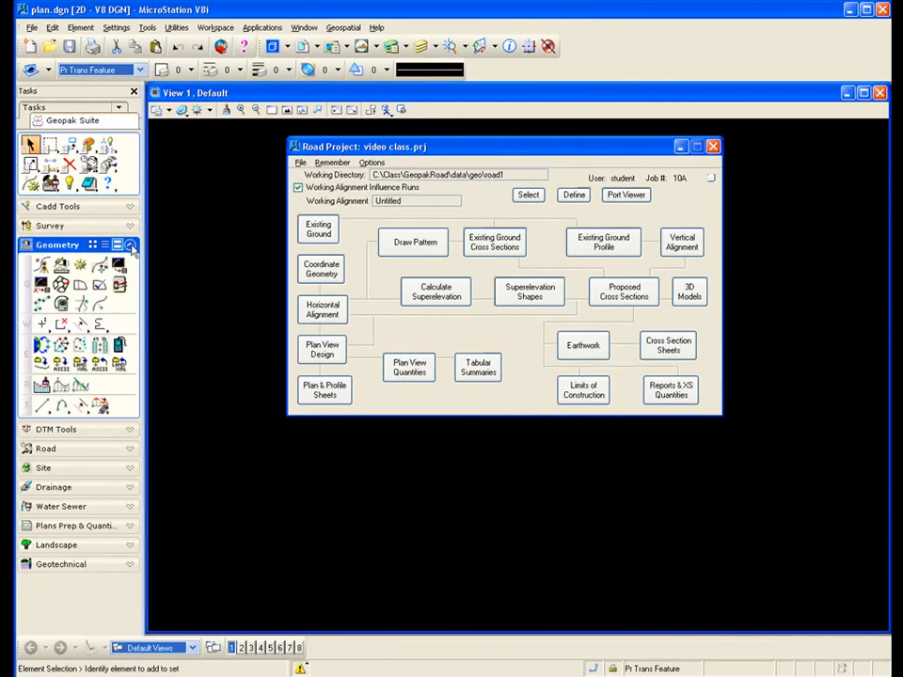
left_click(130, 246)
left_click(131, 207)
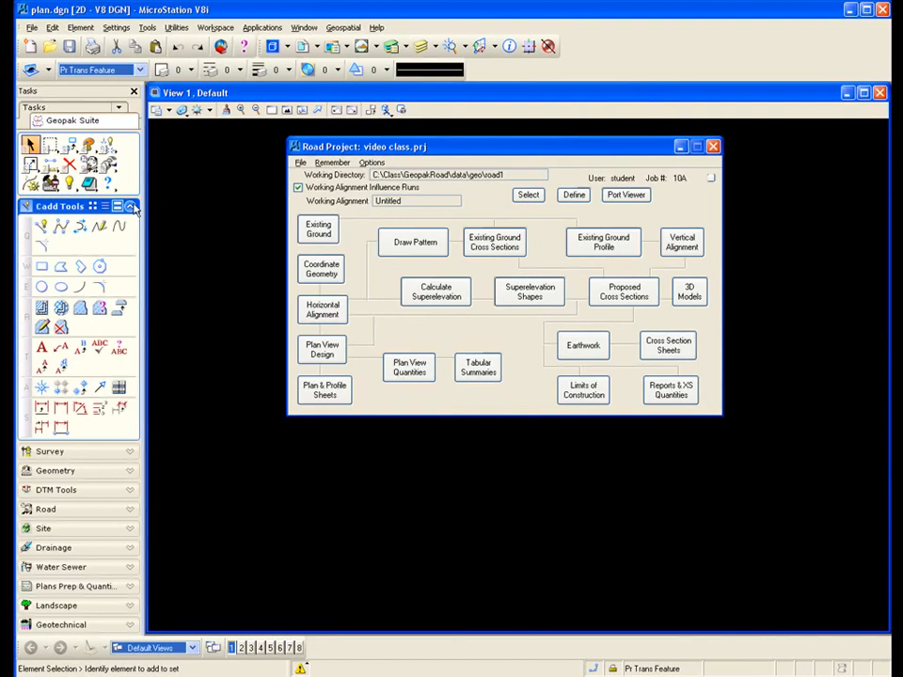
left_click(132, 207)
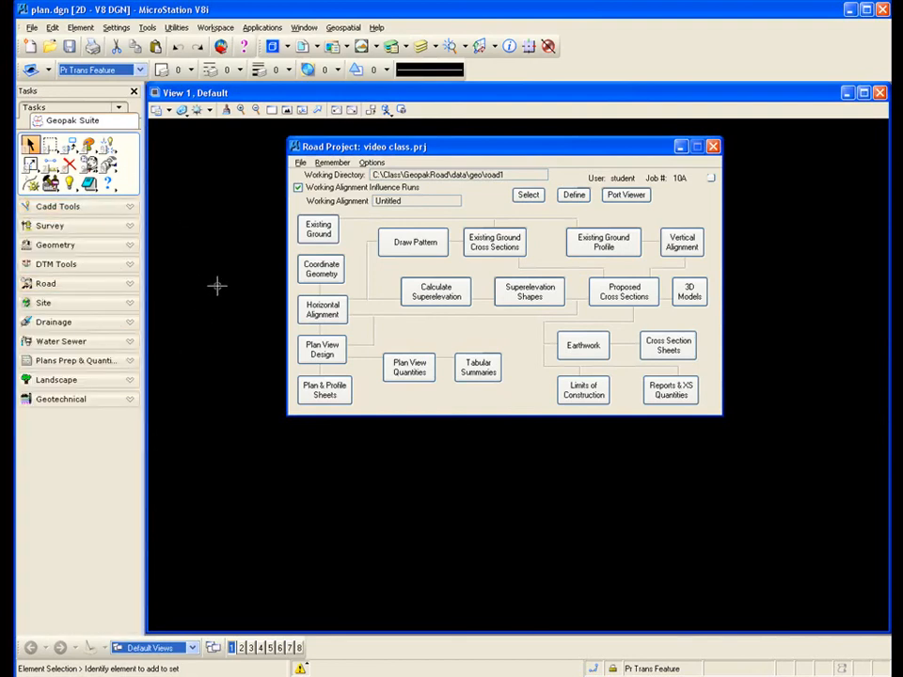
left_click_drag(479, 153, 462, 165)
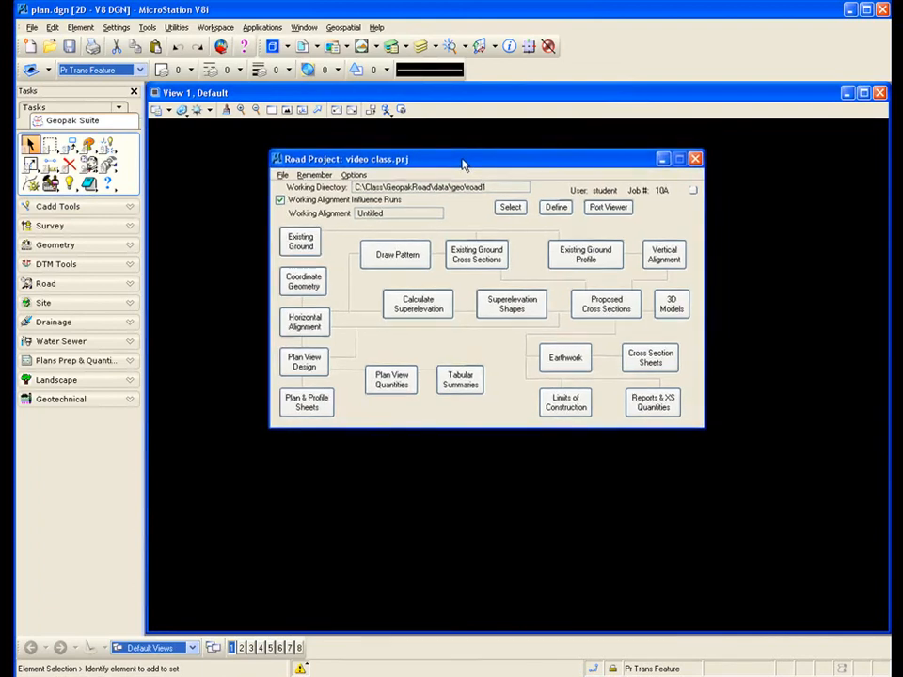